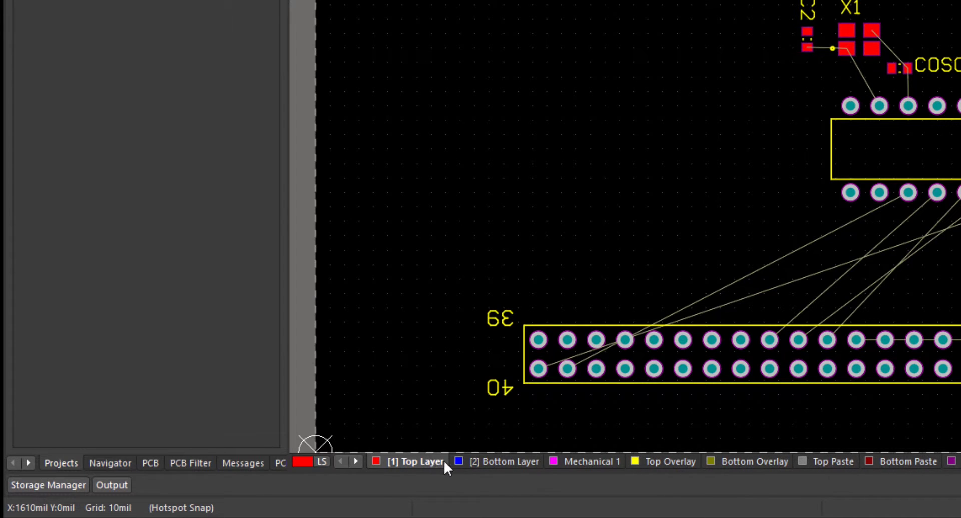
Step: Step through the copper layers to the bottom layer and back to the top layer
click(510, 457)
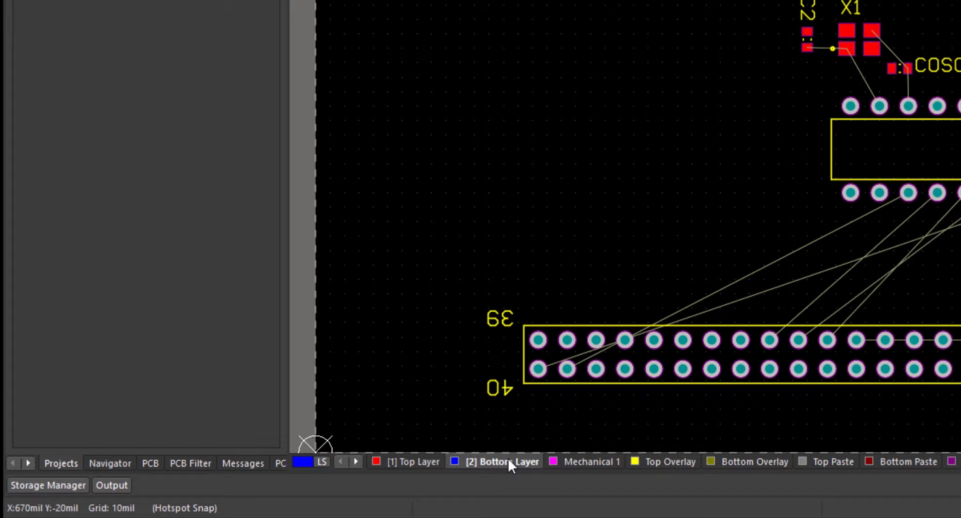
key(KP_Add)
key(KP_Add)
key(KP_Add)
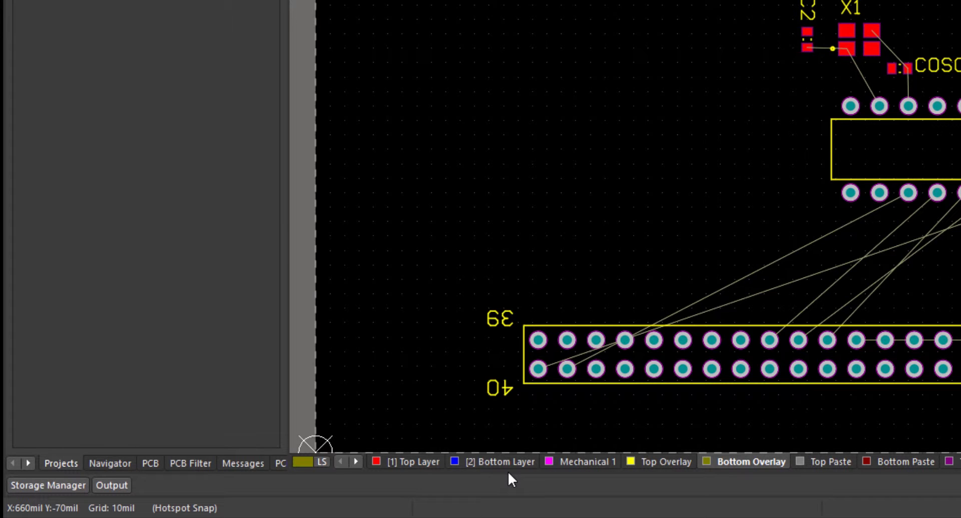
key(KP_Subtract)
key(KP_Subtract)
key(KP_Subtract)
key(KP_Subtract)
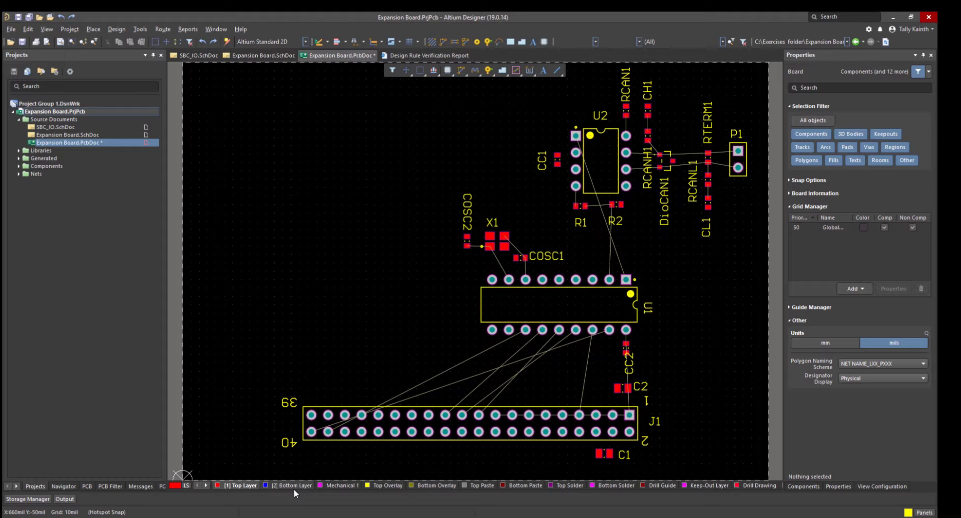
Step: Open the PCB Rules and Constraints Editor at the Routing Via Style RoutingVias rule
click(124, 28)
click(136, 64)
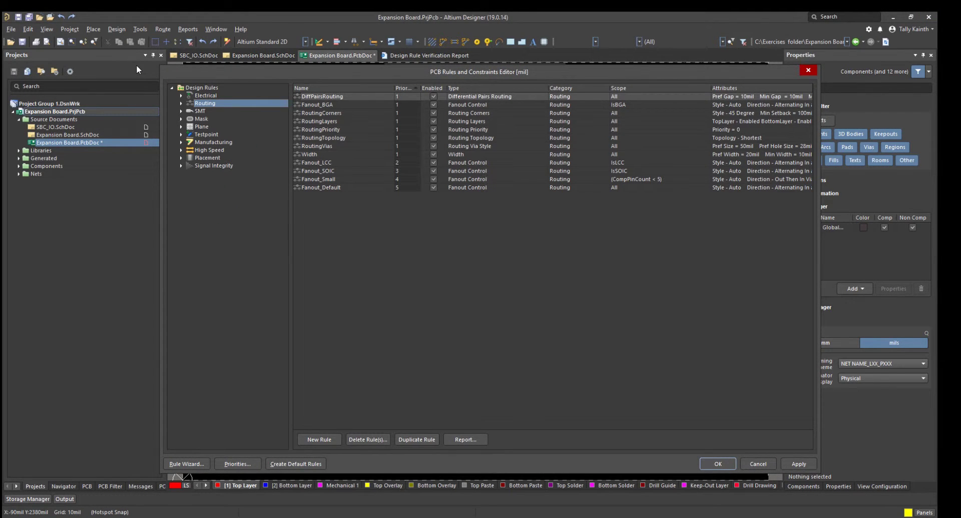
click(180, 104)
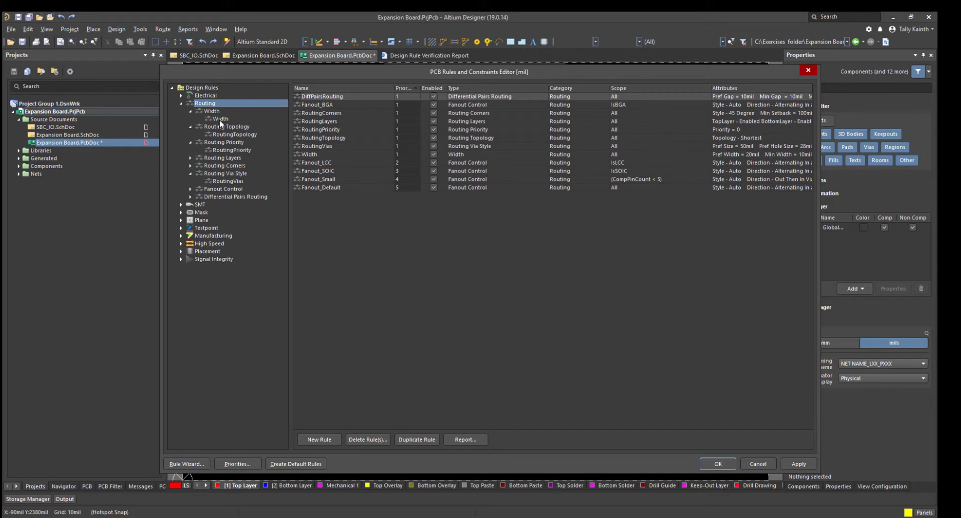
click(219, 119)
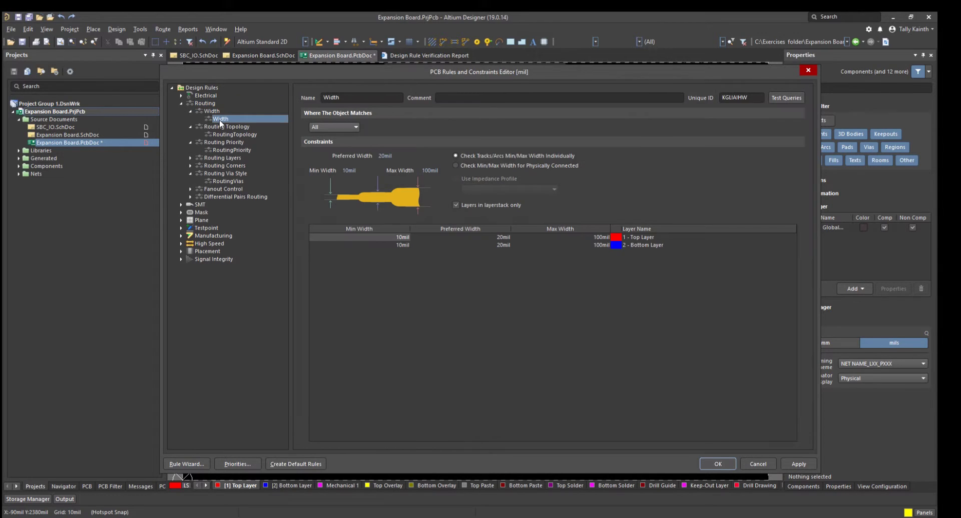
click(229, 183)
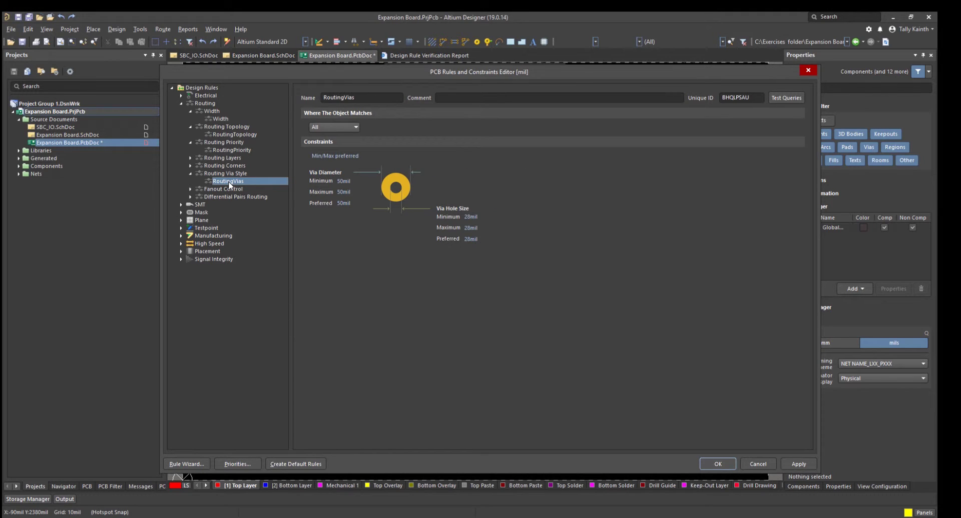
Step: Enter via diameter 15/130/25 mil and hole size 8/125/12 mil, then apply the rule
click(343, 180)
text(15)
key(Tab)
text(130)
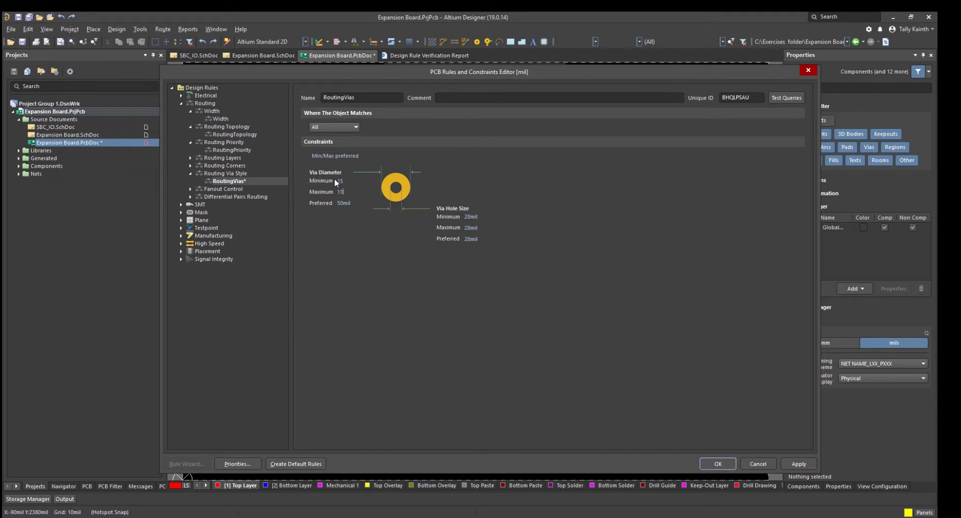
key(Tab)
text(25)
key(Tab)
text(8)
key(Tab)
text(125)
key(Tab)
text(12)
click(717, 463)
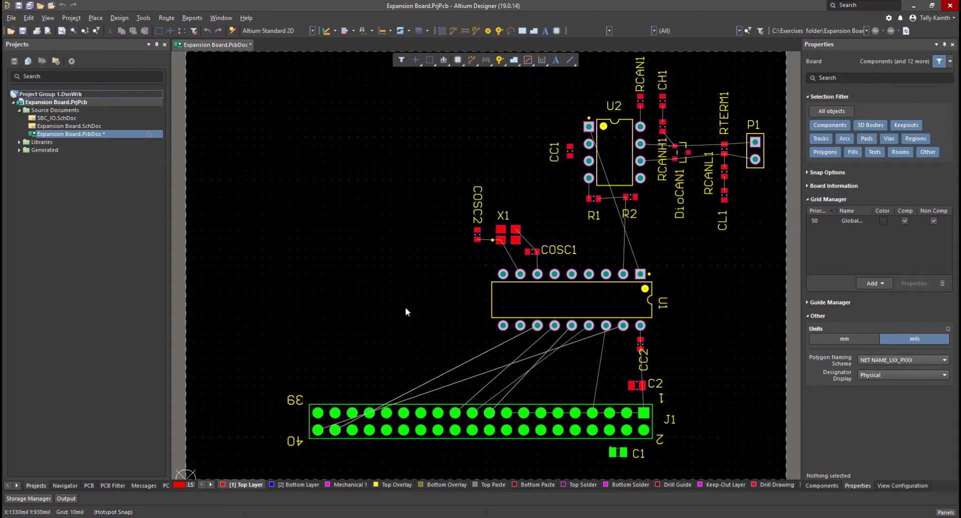
Step: Reset the design-rule error markers flagging the J1 and C1 pads using Tools > Reset Error Markers
click(143, 18)
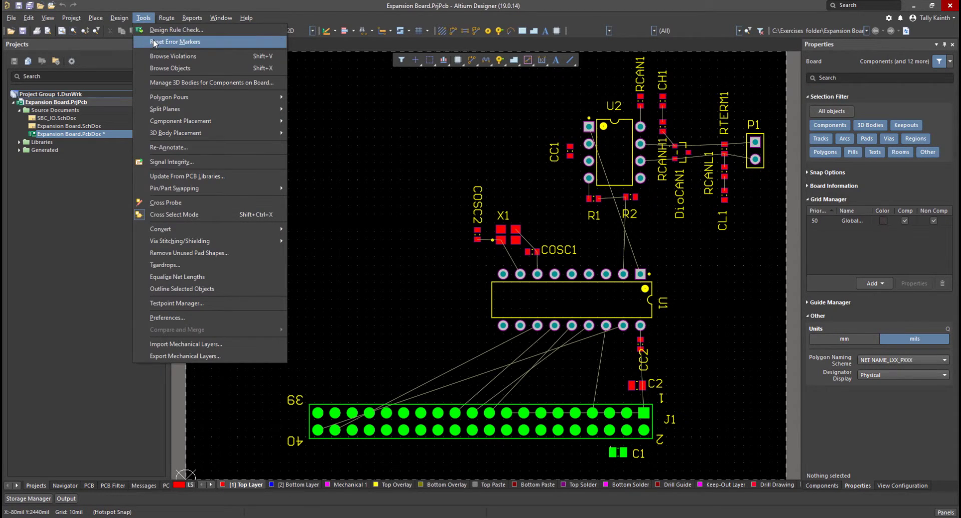
click(154, 43)
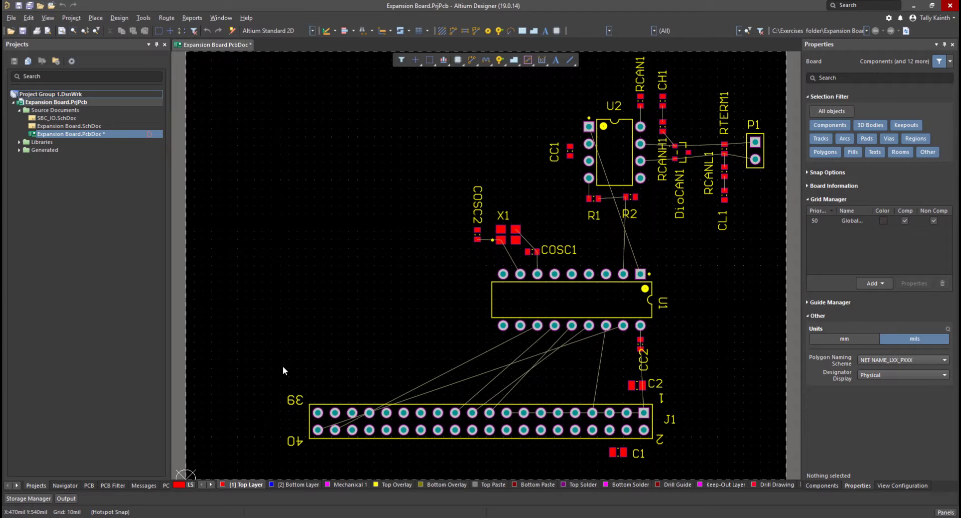
Step: Start Interactive Routing and begin a NetCOSC2_1 track at the COSC2 pad
click(472, 61)
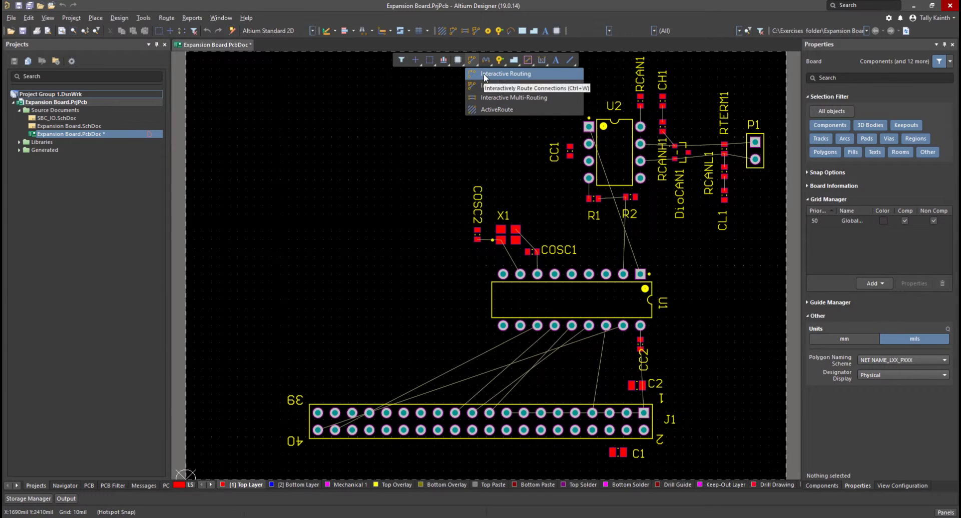
click(483, 74)
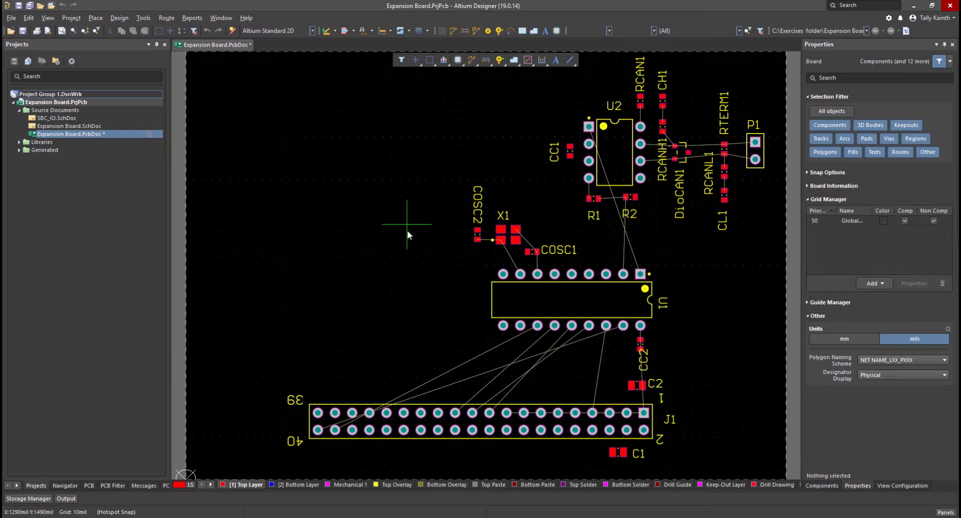
click(477, 241)
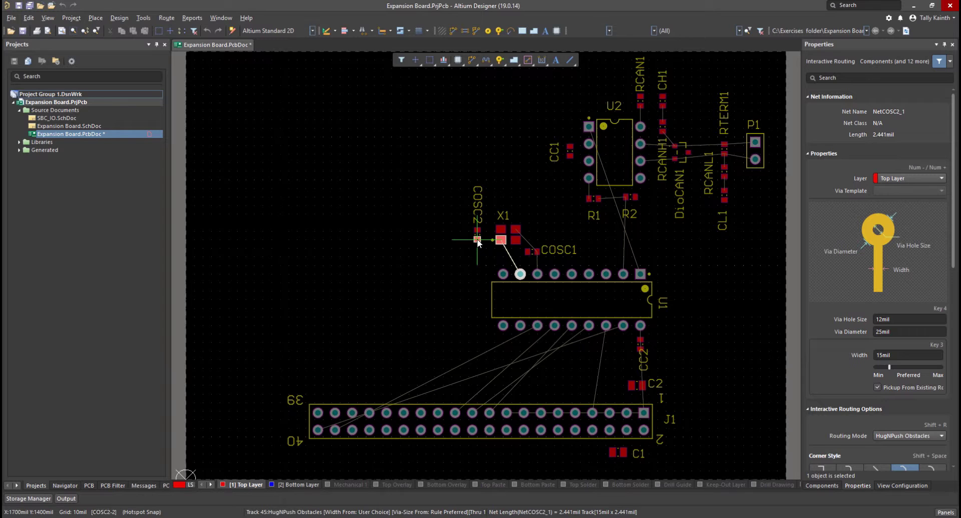
Step: Pause routing and change the track Width in Properties from 15mil to 10mil
key(Tab)
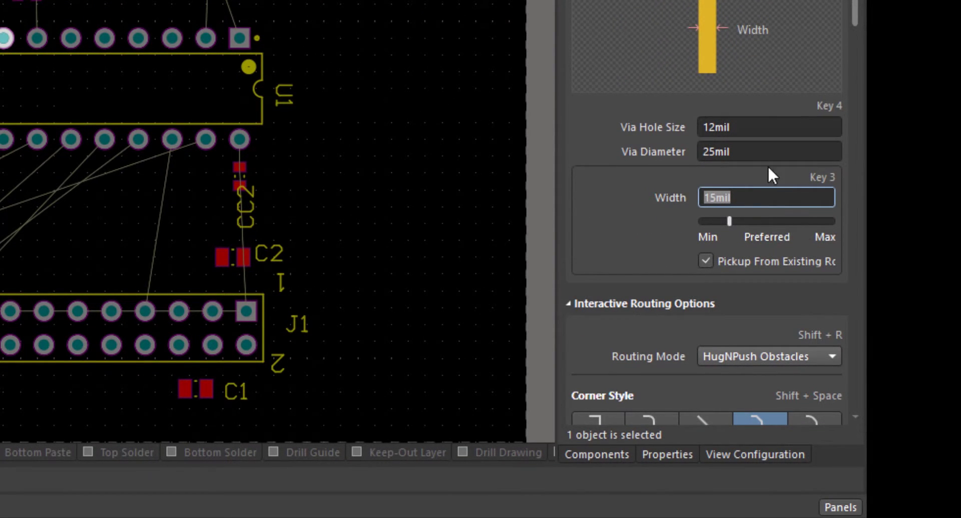
click(715, 198)
drag(715, 198, 709, 197)
text(10)
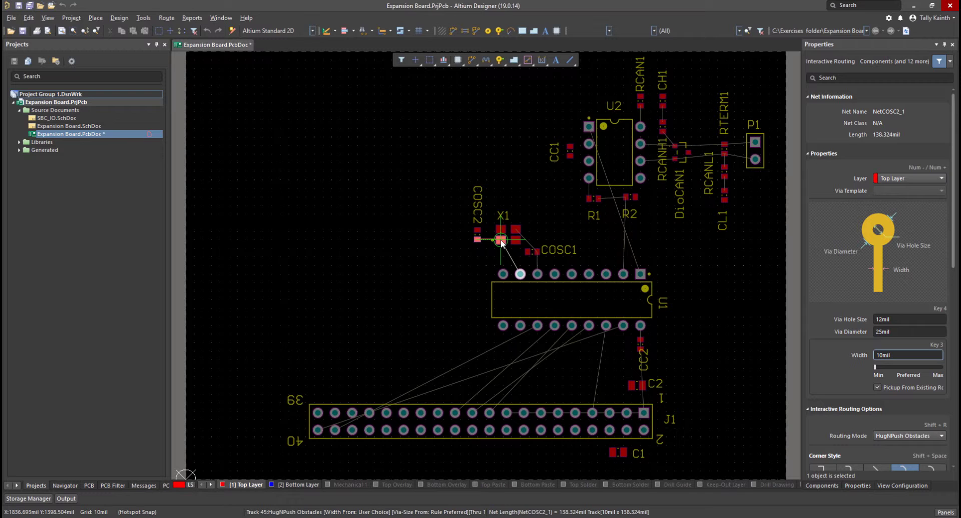
Step: Route the COSC2 and COSC1 top-layer tracks linking the X1 crystal pads to U1 pins 2 and 3
click(501, 241)
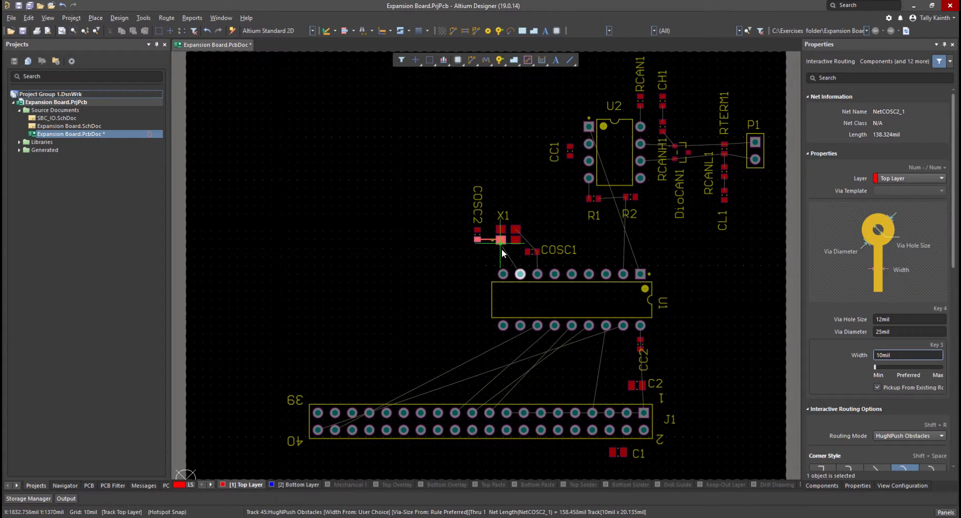
click(520, 275)
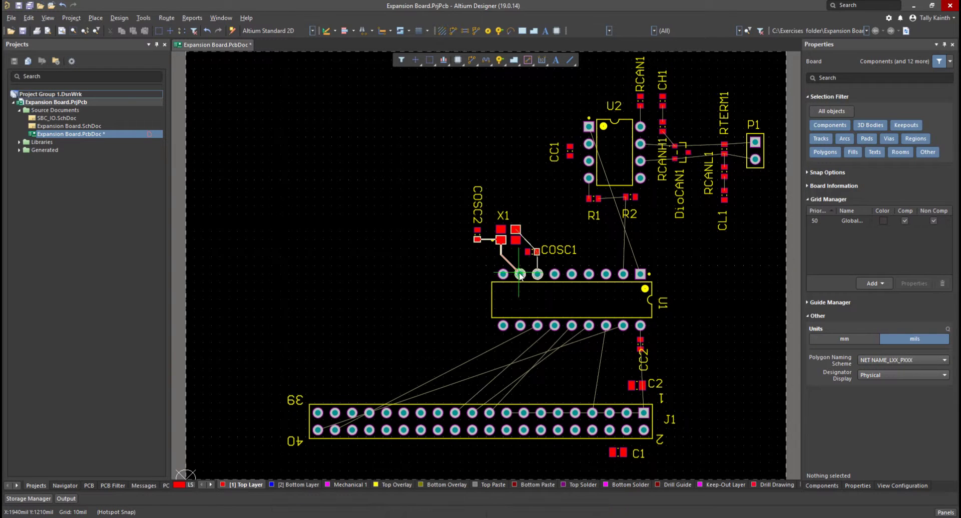
click(537, 275)
click(537, 253)
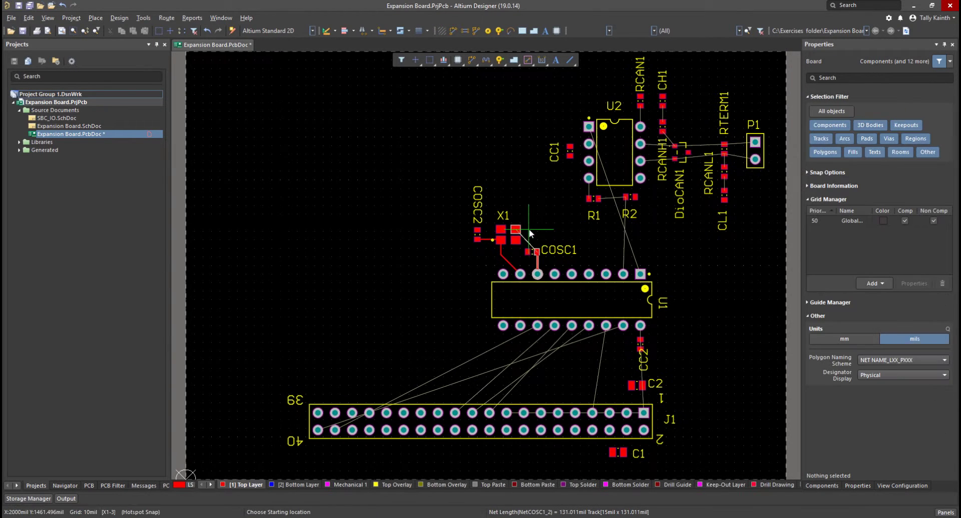
click(537, 253)
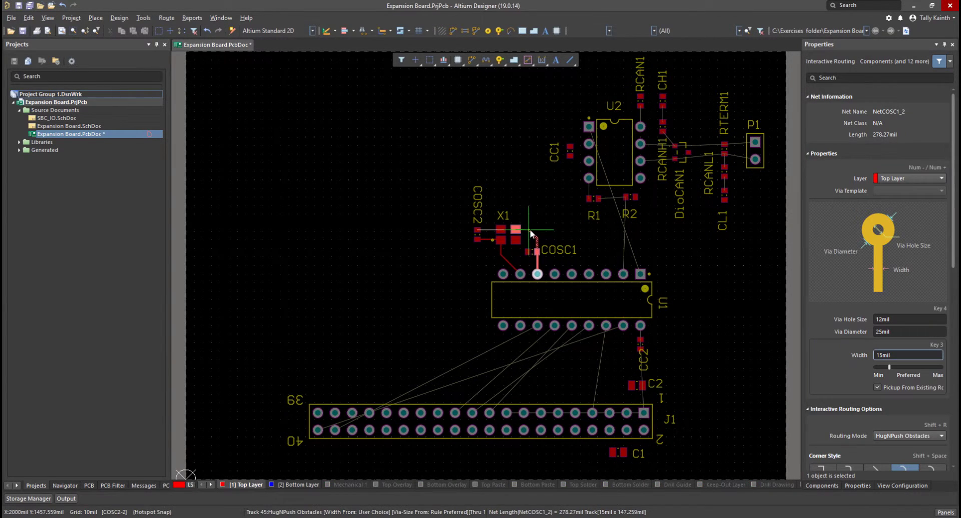
click(531, 233)
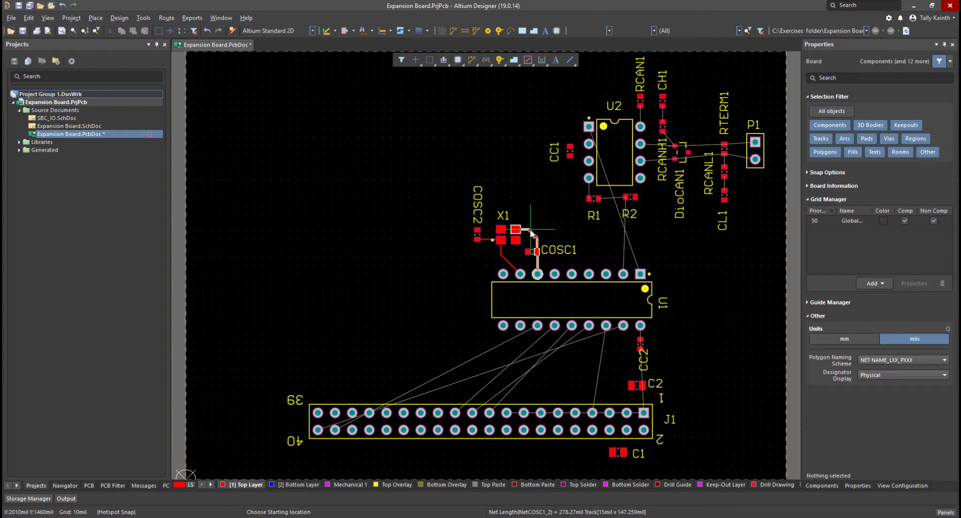
Step: Route CAN_TXD from U1 toward R2, add a via, and finish on the bottom layer at U2 pin 1
click(638, 271)
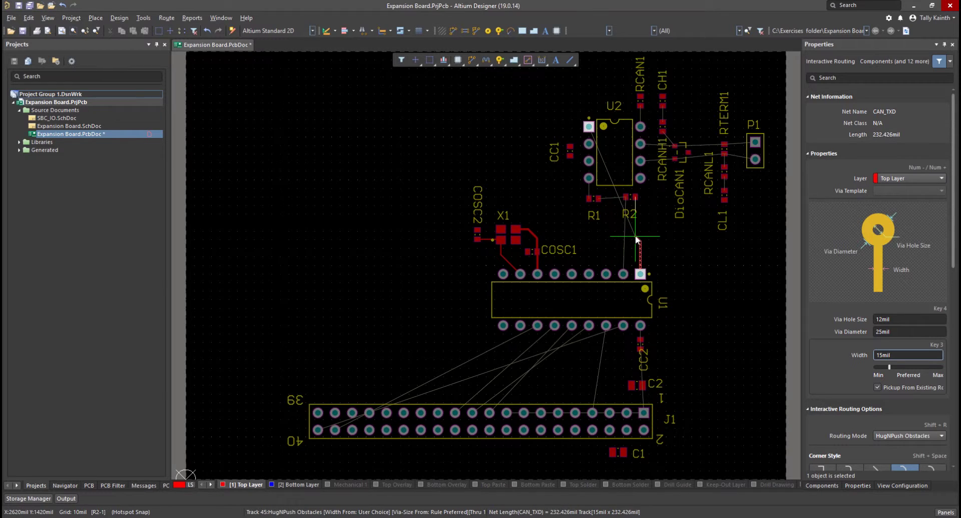
click(635, 239)
key(KP_Multiply)
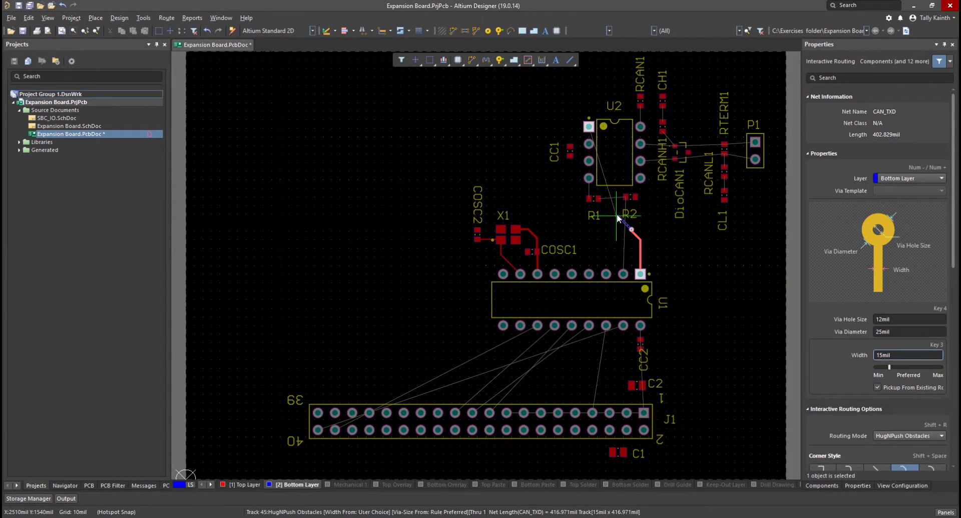
click(609, 158)
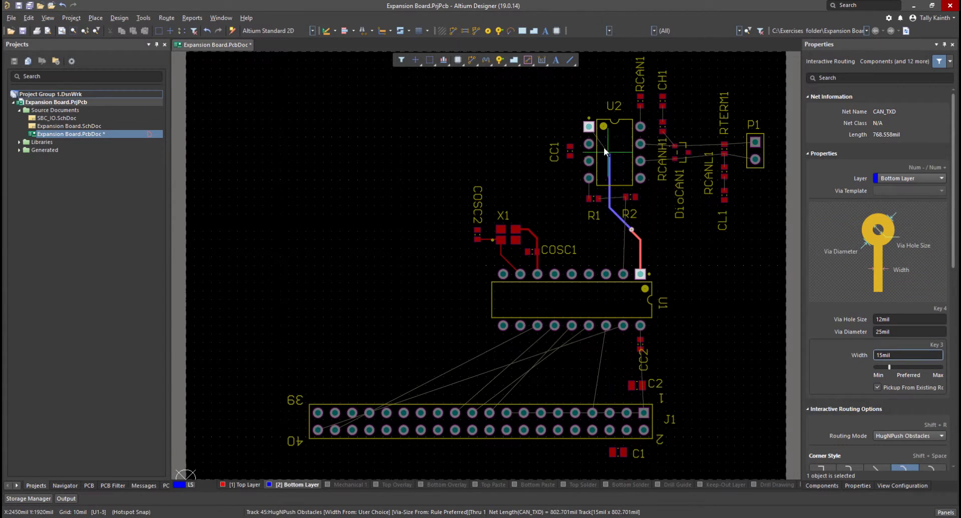
click(589, 127)
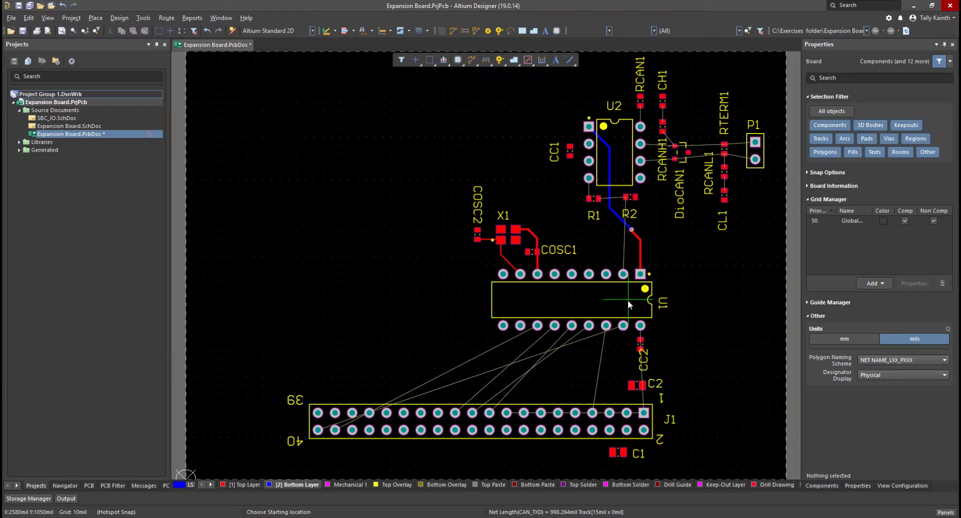
Step: Start an extra route from U1, then cancel it and exit routing
click(640, 273)
click(630, 257)
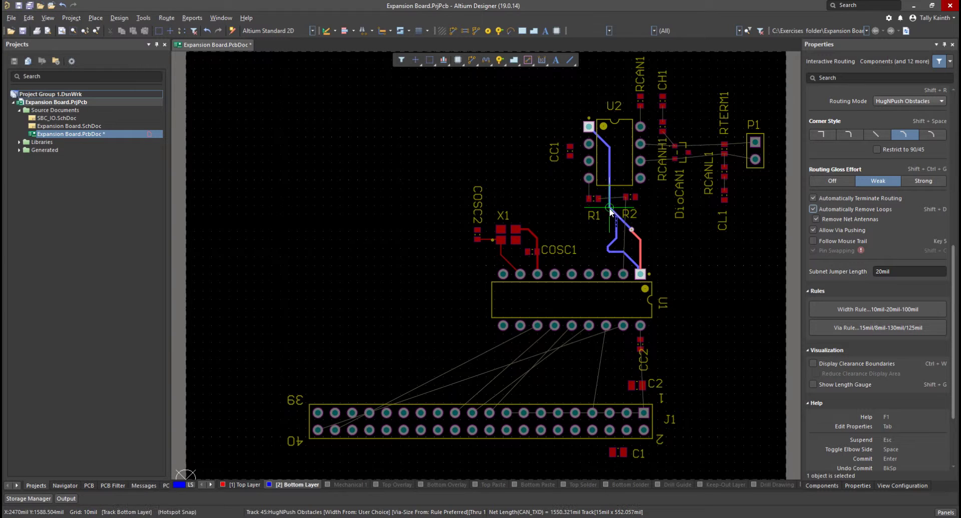
key(Escape)
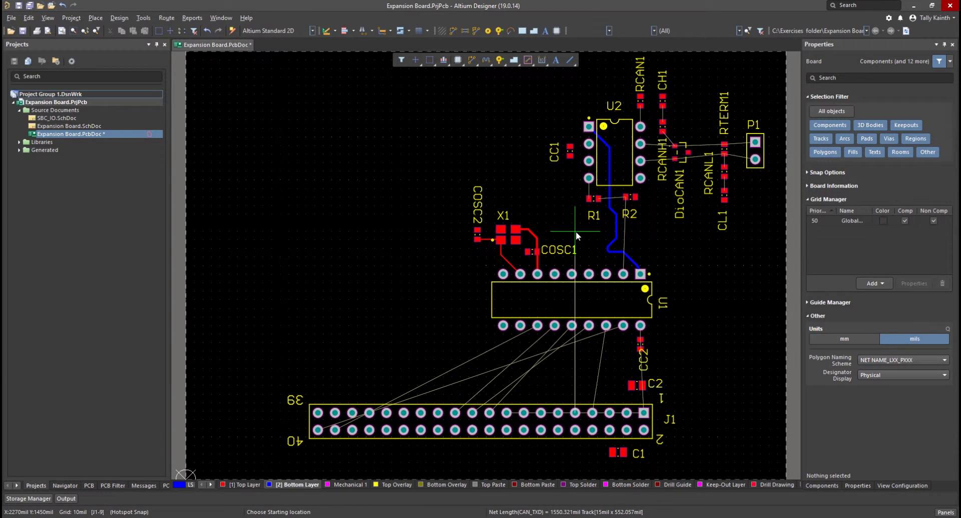
key(Escape)
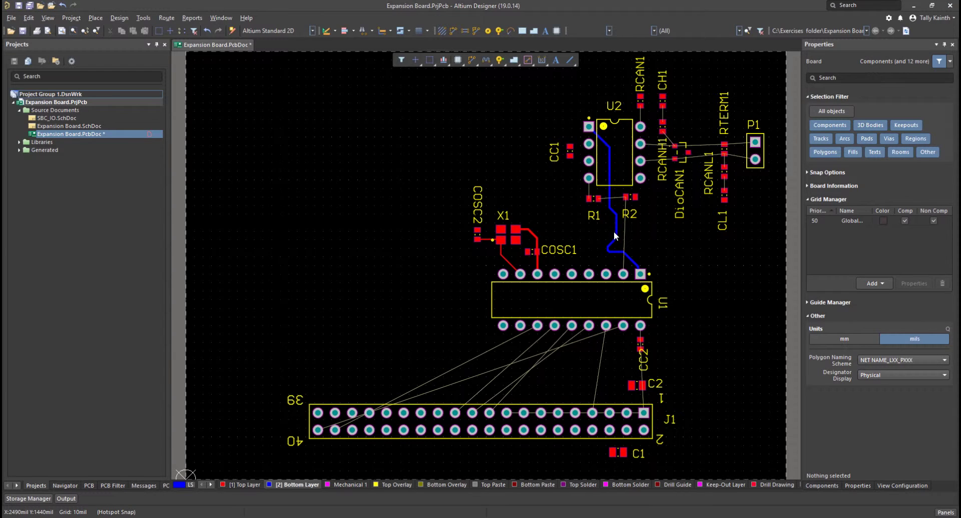
Step: Shift the CAN_TXD vertical run right, select the whole route, and gloss it
drag(614, 231, 618, 229)
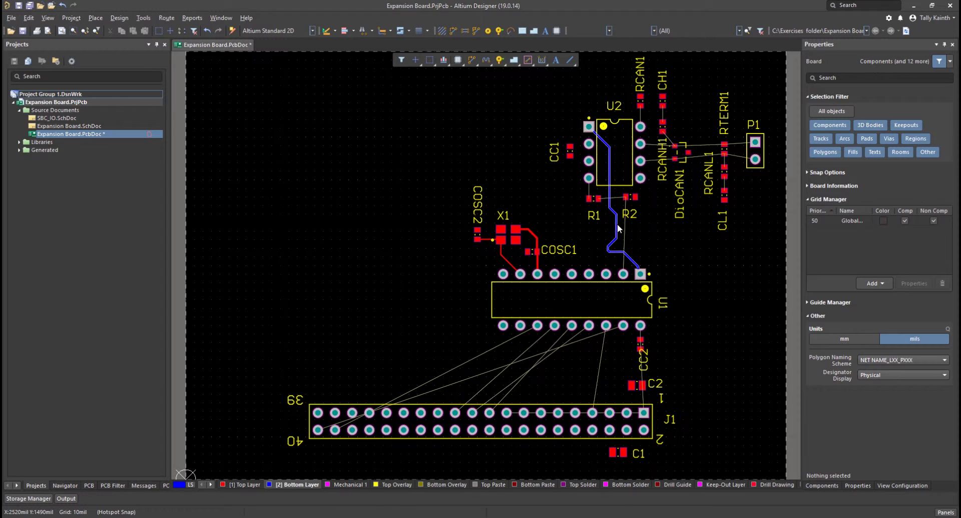
click(617, 225)
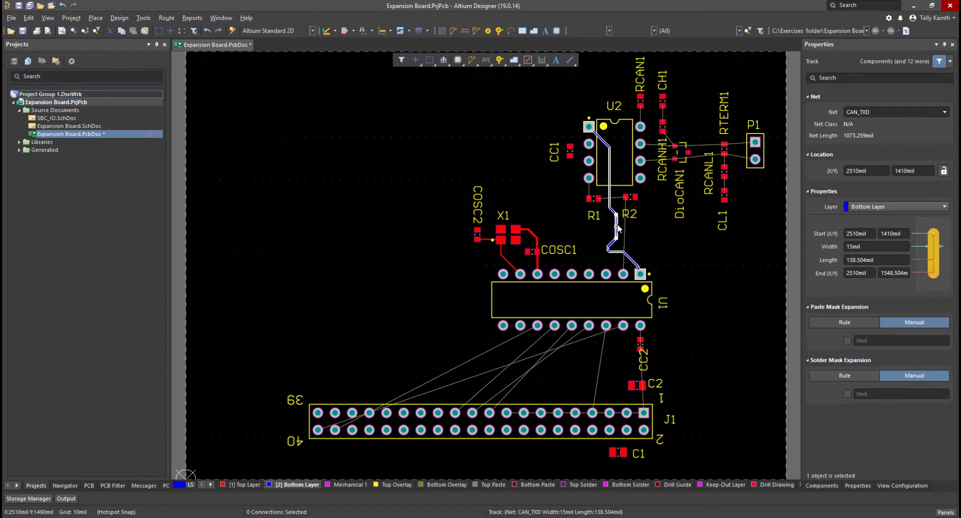
key(Tab)
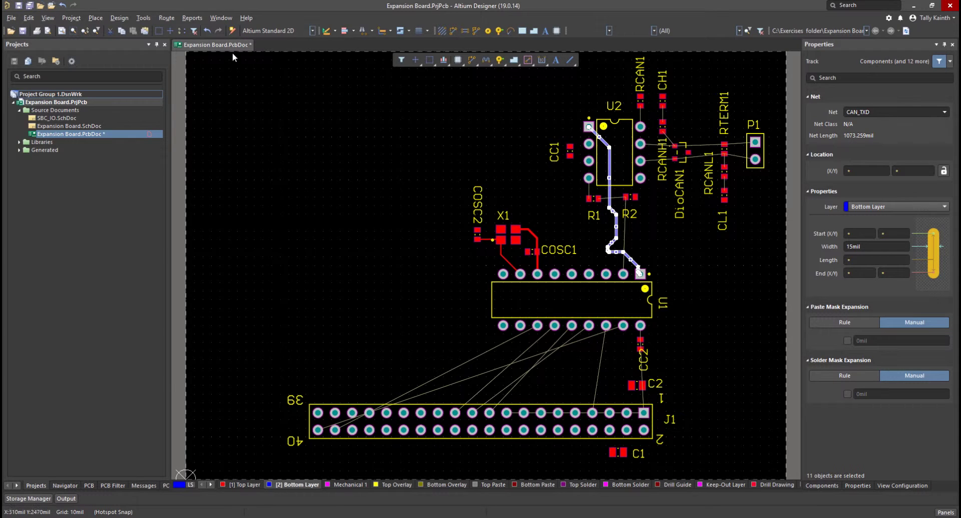
click(170, 19)
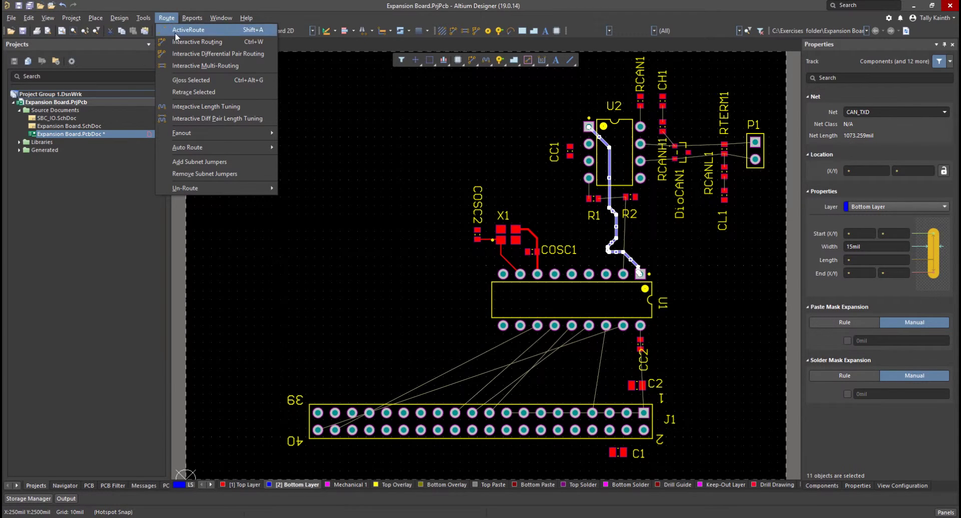
click(181, 80)
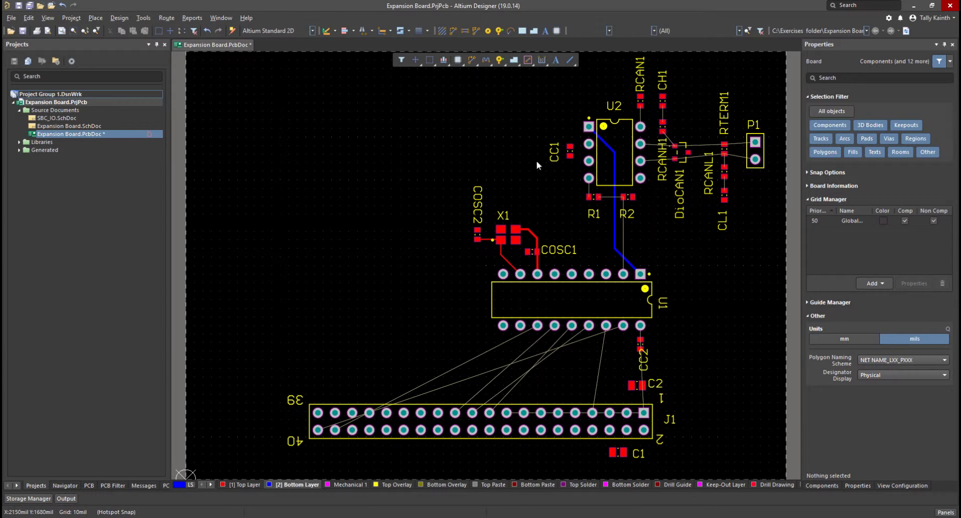
Step: Route a red top-layer track from U1's CAN_RXD pin up to R2 and shift its vertical run left
click(472, 59)
click(623, 274)
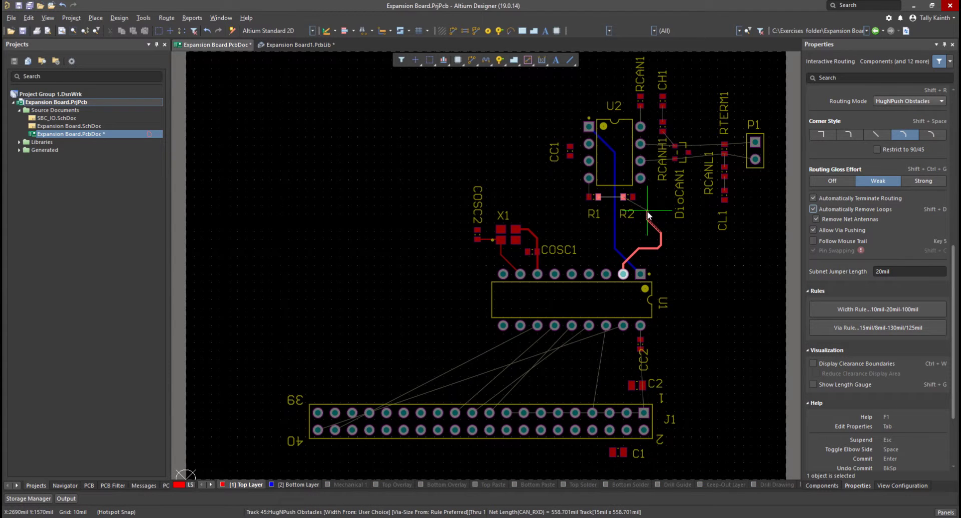
click(624, 197)
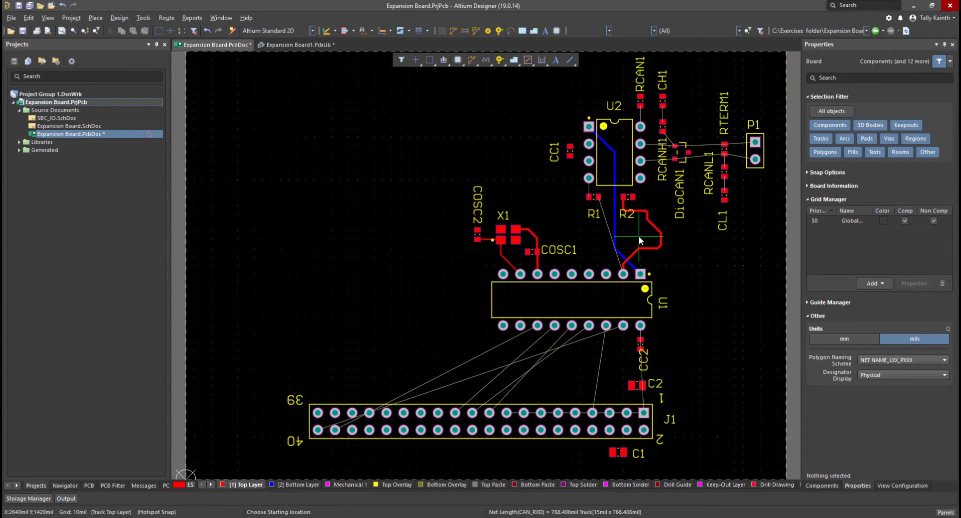
scroll(638, 236, up, 3)
right_click(639, 237)
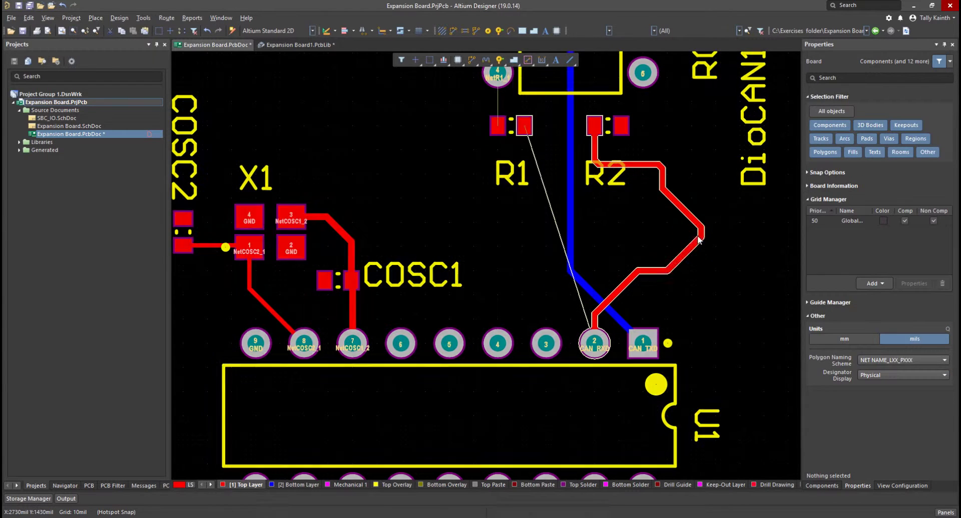
click(699, 241)
drag(699, 241, 672, 245)
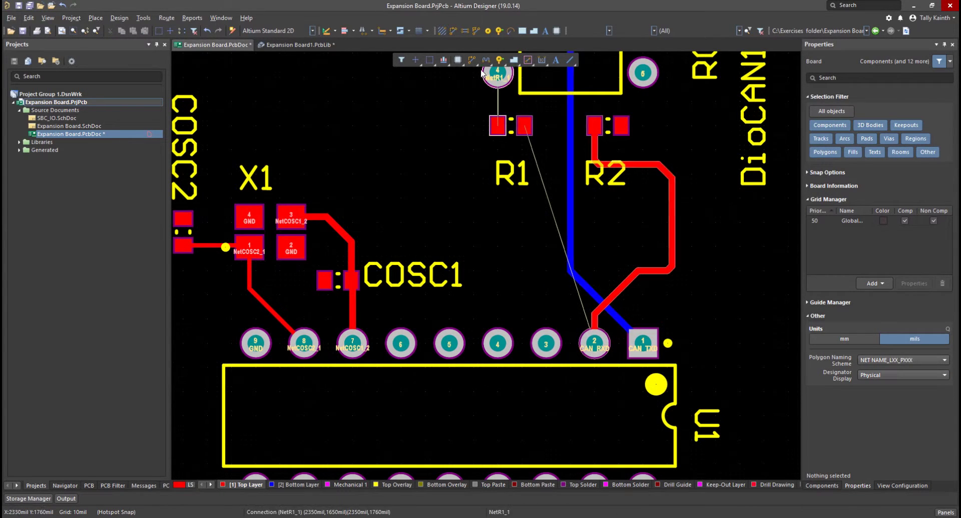
Step: Re-route a straight track from U1 pin 2 to R2, then connect R2 to R1
key(ctrl+w)
click(594, 345)
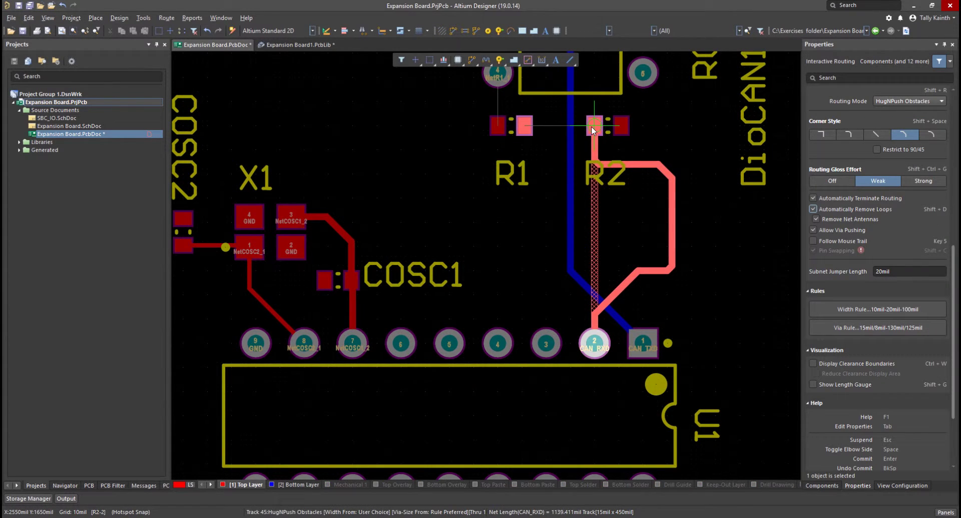
click(591, 126)
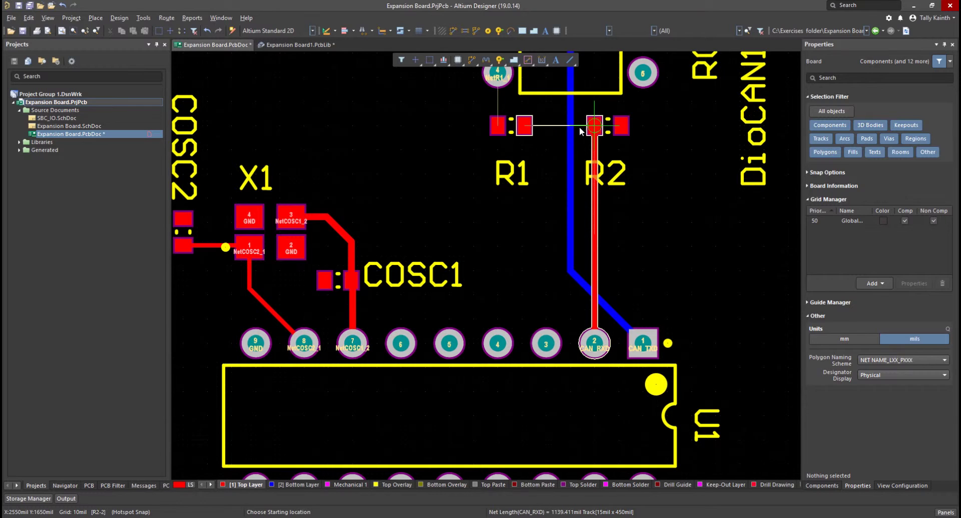
click(594, 126)
click(524, 126)
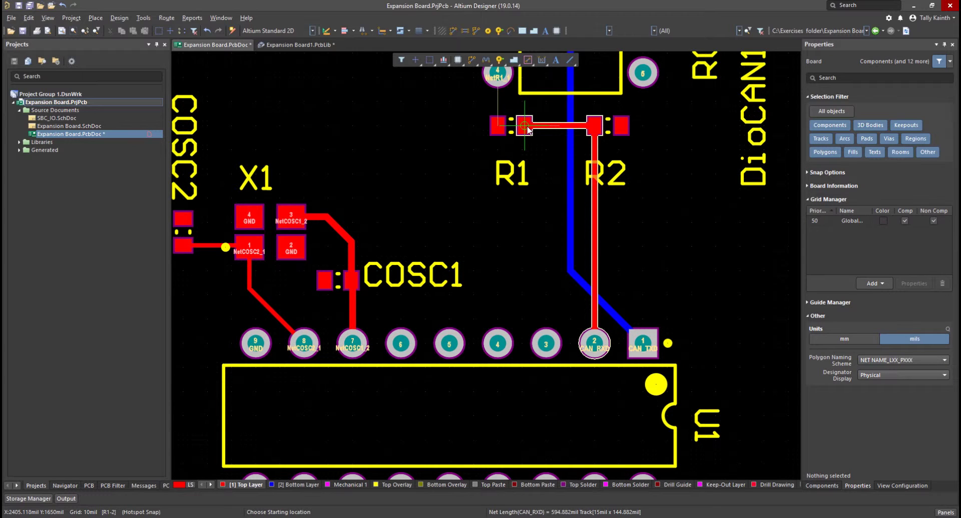
Step: Fit the board, select four lower U1 pads, and ActiveRoute them to the J1 header
ctrl+scroll(528, 128, down, 4)
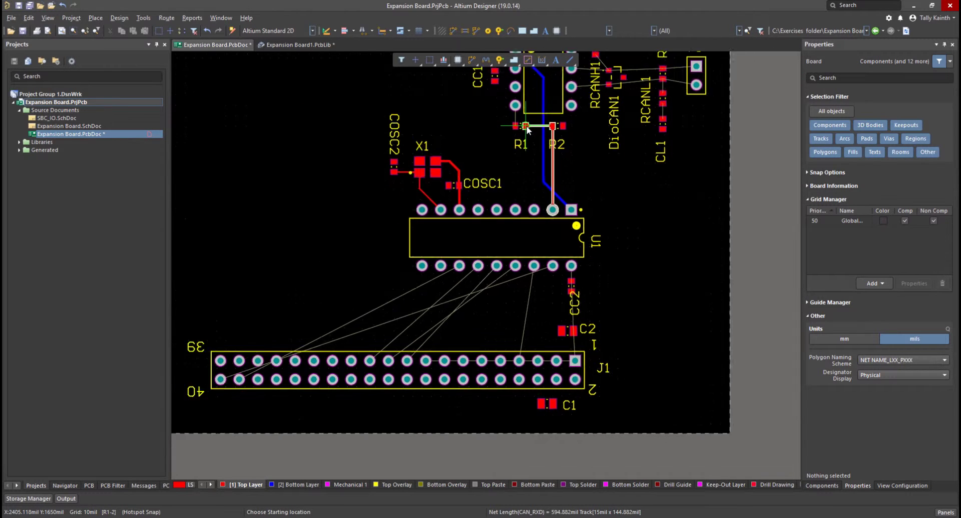
key(Escape)
key(ctrl+Page_Down)
click(572, 325)
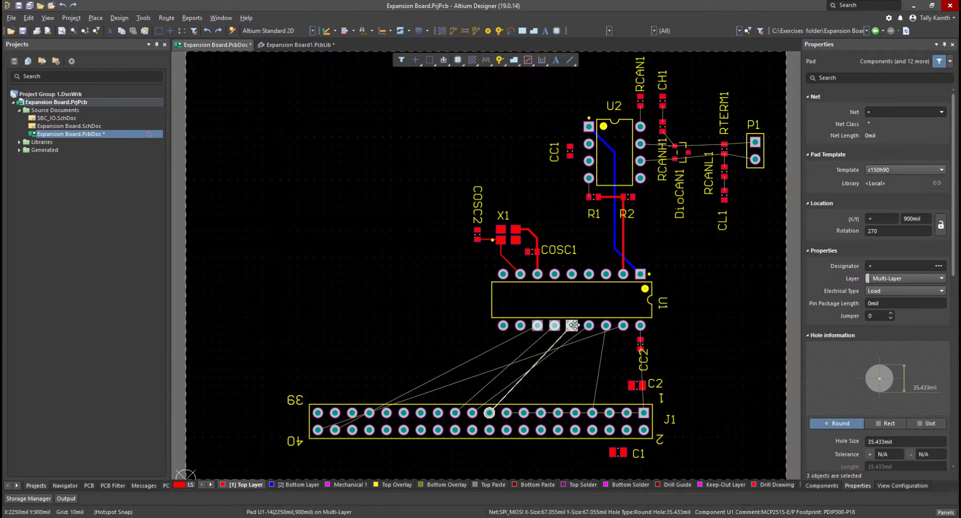
shift+click(605, 326)
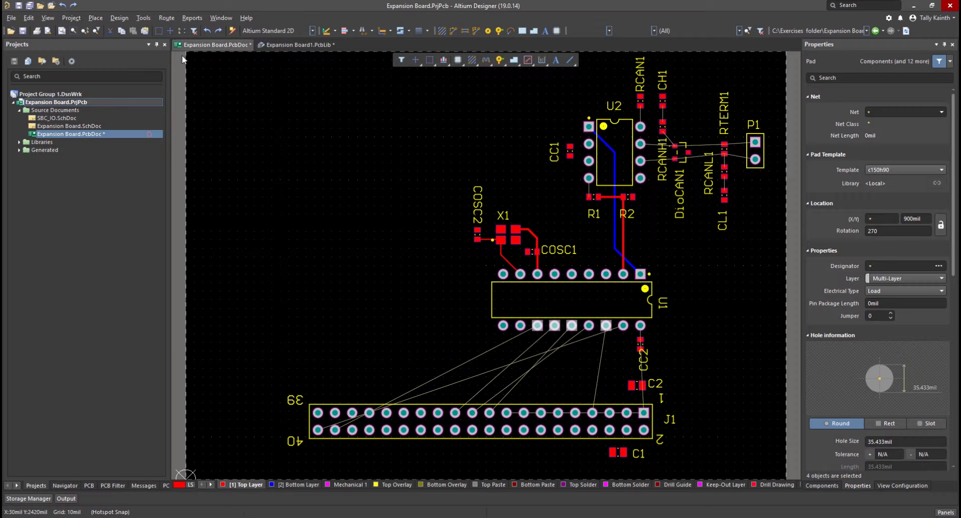
click(167, 17)
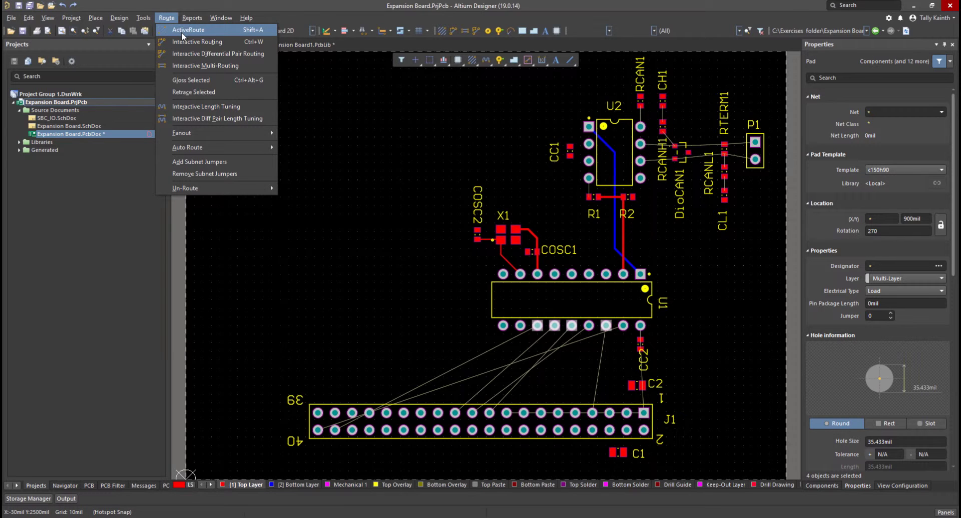
click(182, 30)
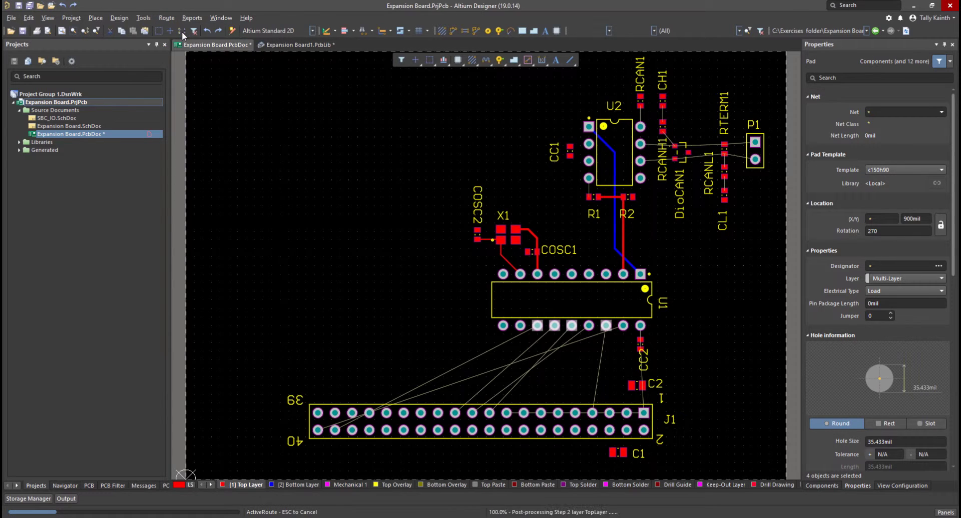
click(286, 223)
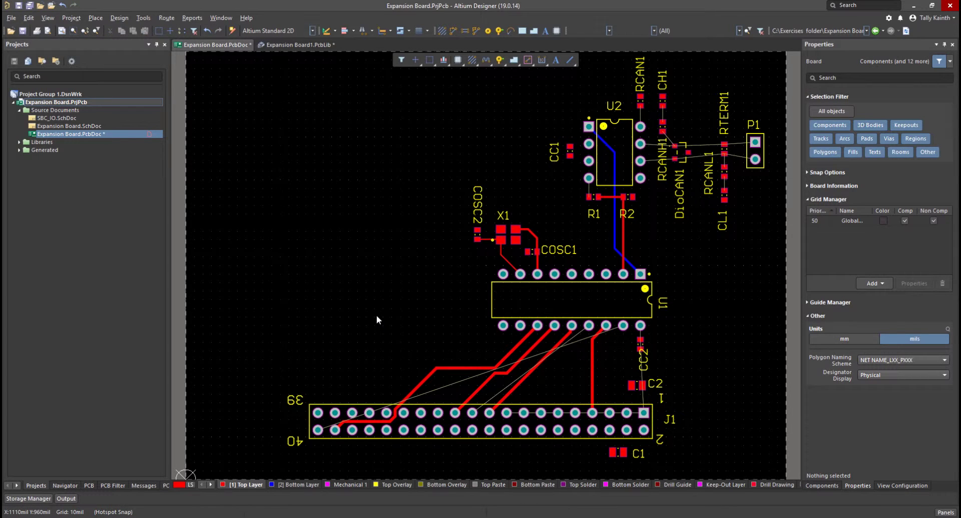
key(KP_Multiply)
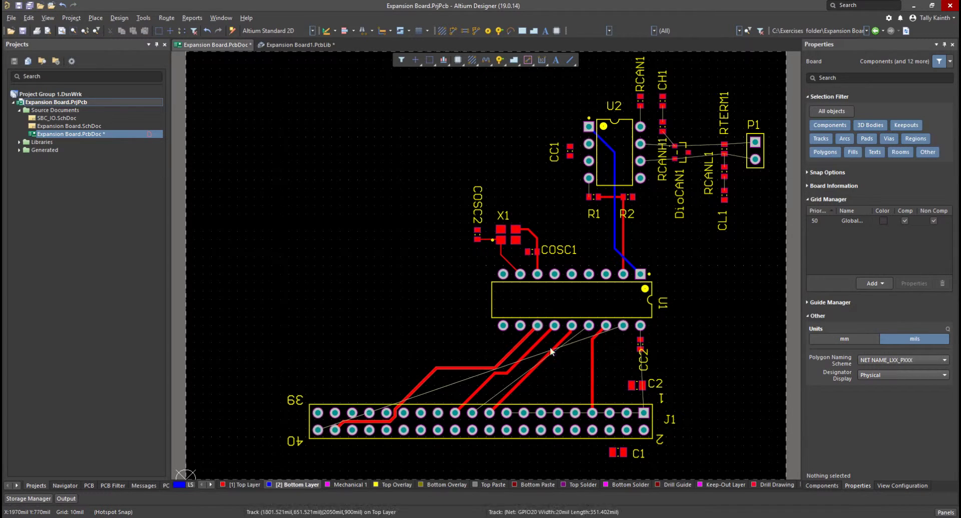
click(589, 326)
Step: ActiveRoute the selected U1 pad on the bottom layer
key(shift+a)
right_click(486, 61)
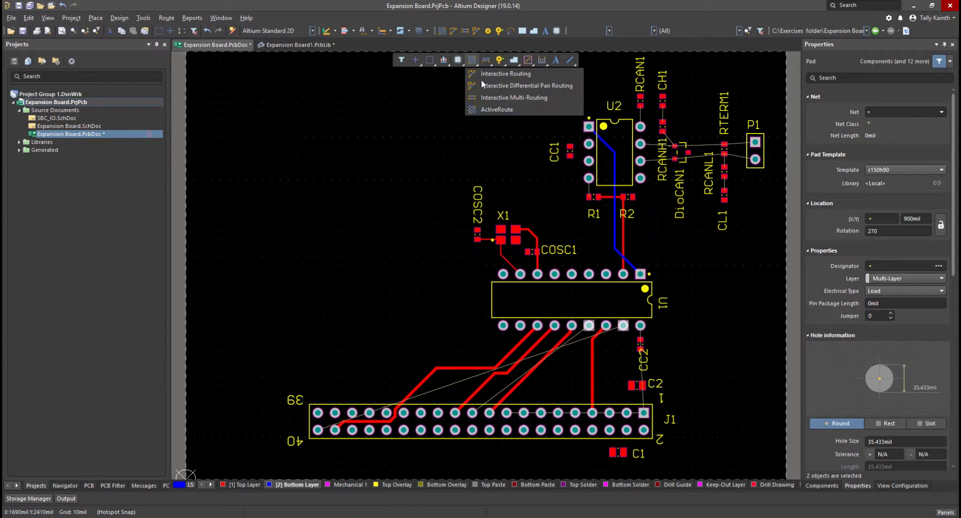
click(493, 109)
Step: Route blue bottom-layer SPI_MISO and IO_RESET tracks from U1 to J1, the latter to pin 40
right_click(470, 60)
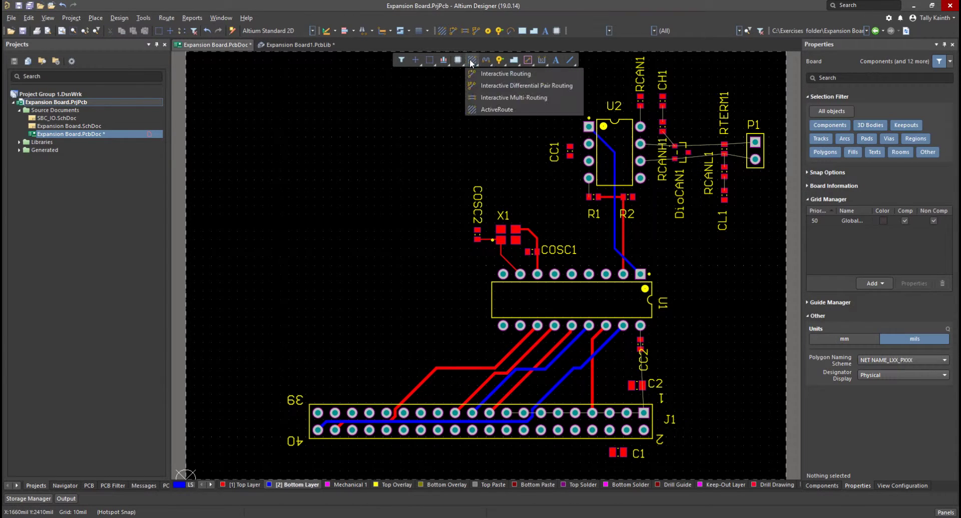
click(493, 73)
click(589, 326)
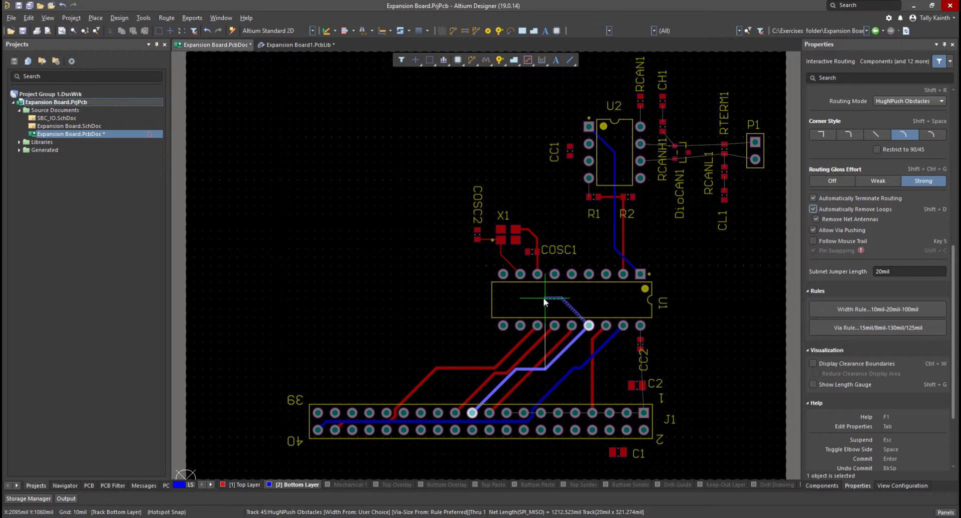
click(472, 413)
click(623, 326)
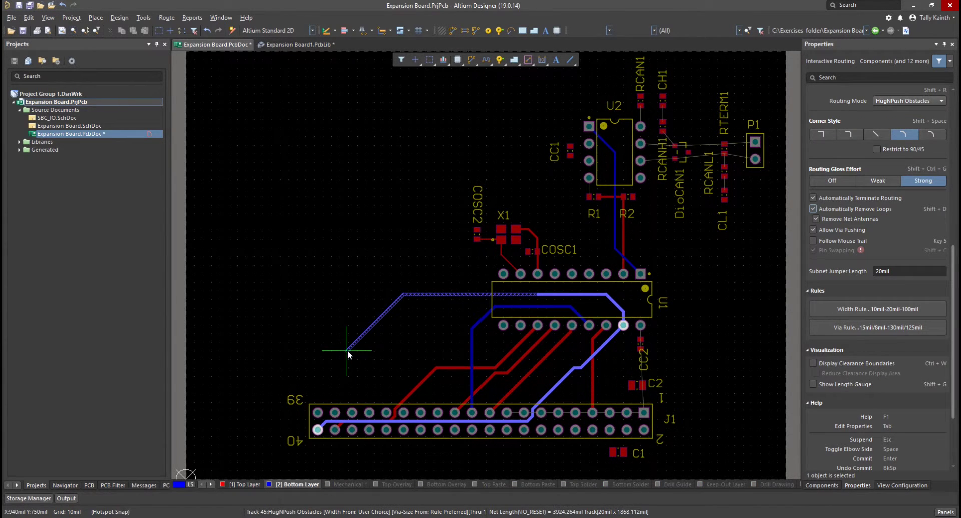
click(318, 431)
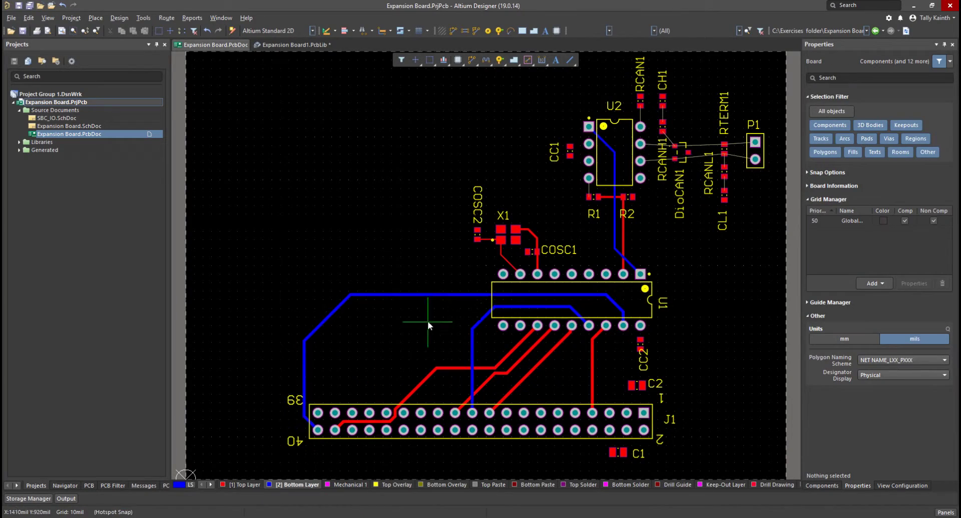
Step: Route top-layer tracks from U2 pin 2 to RCANH1 and on to P1, and from CL1 to U2 pin 3
click(640, 105)
key(Escape)
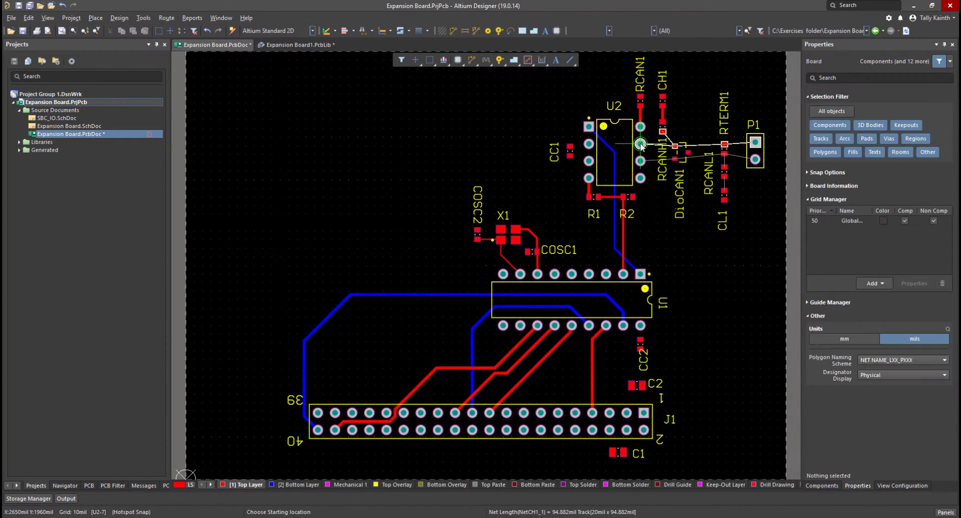
click(640, 143)
click(674, 146)
click(675, 160)
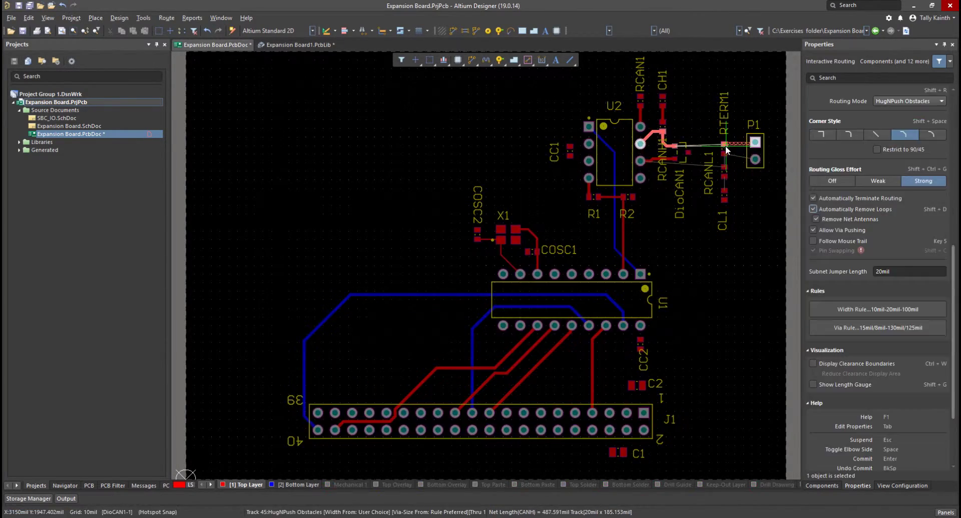
click(724, 153)
click(724, 176)
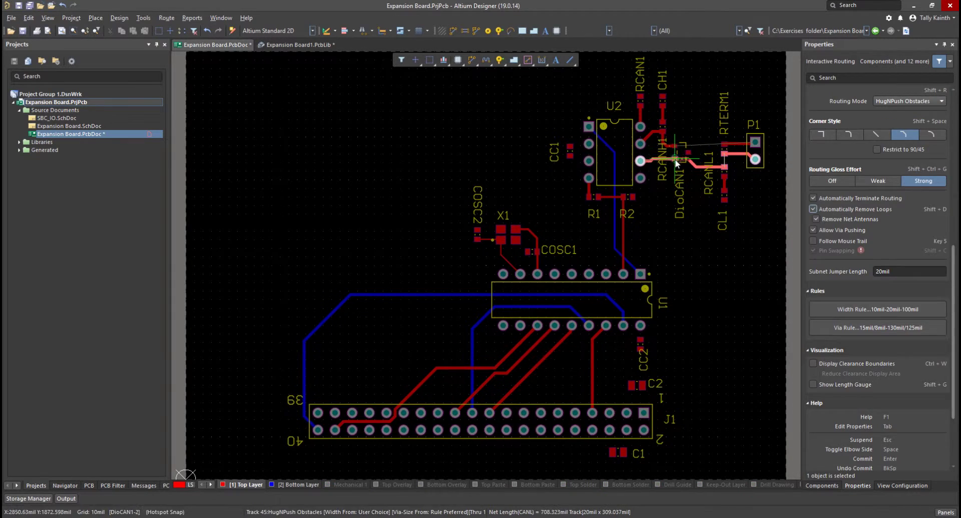
click(709, 200)
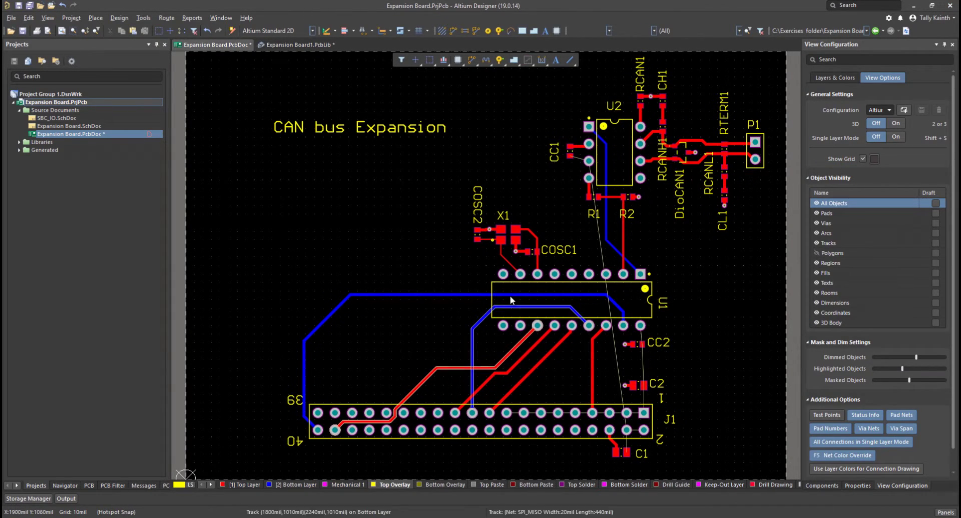
Step: Zoom in on the U1 area of the Expansion Board layout
ctrl+scroll(509, 288, up, 8)
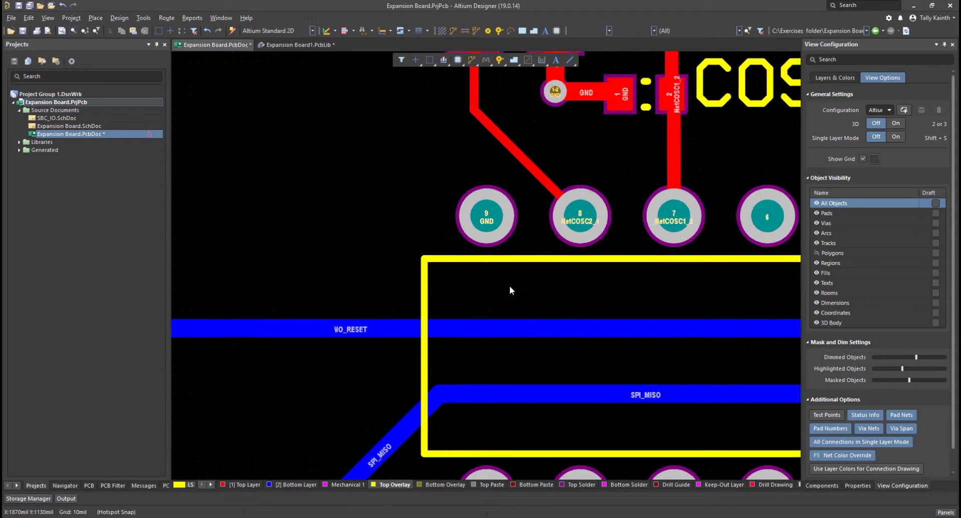
ctrl+scroll(509, 288, up, 2)
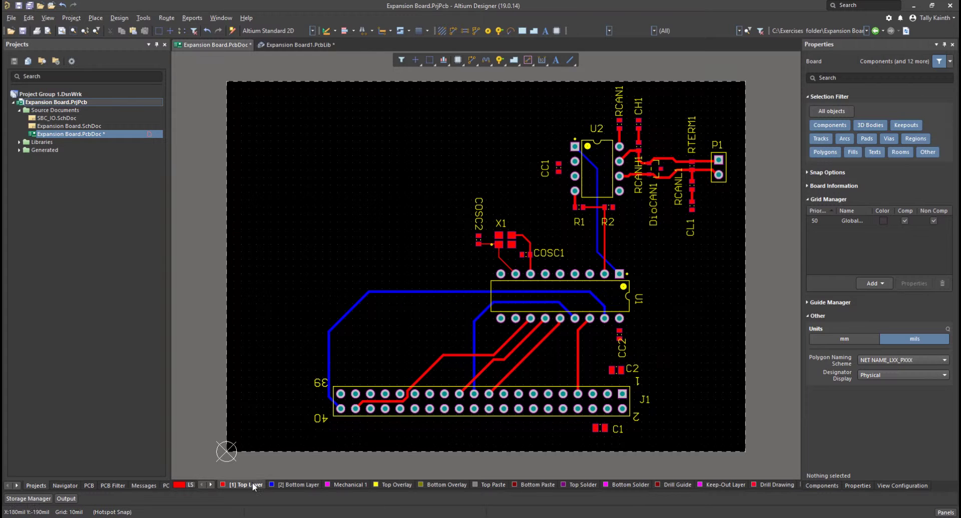
Step: Make the Bottom Layer active and start a polygon pour, pausing to edit its properties
click(301, 482)
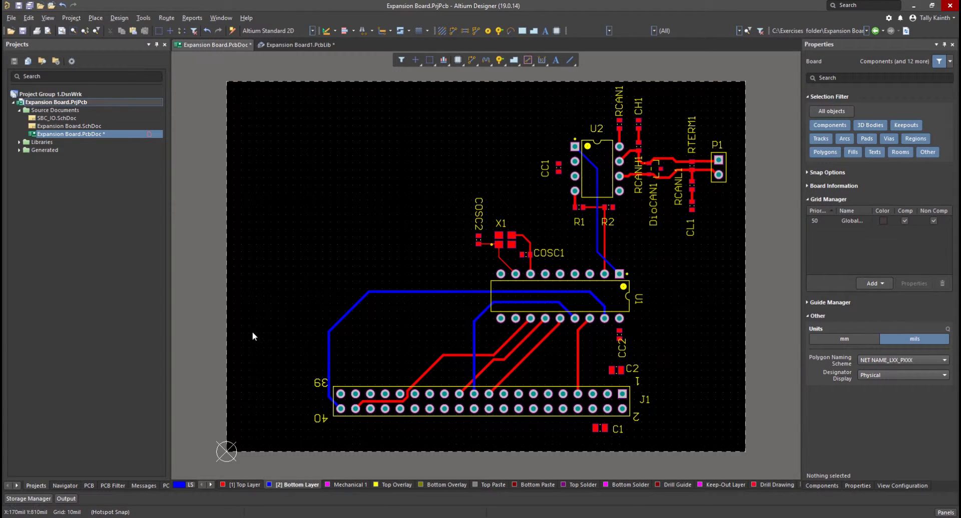
click(95, 18)
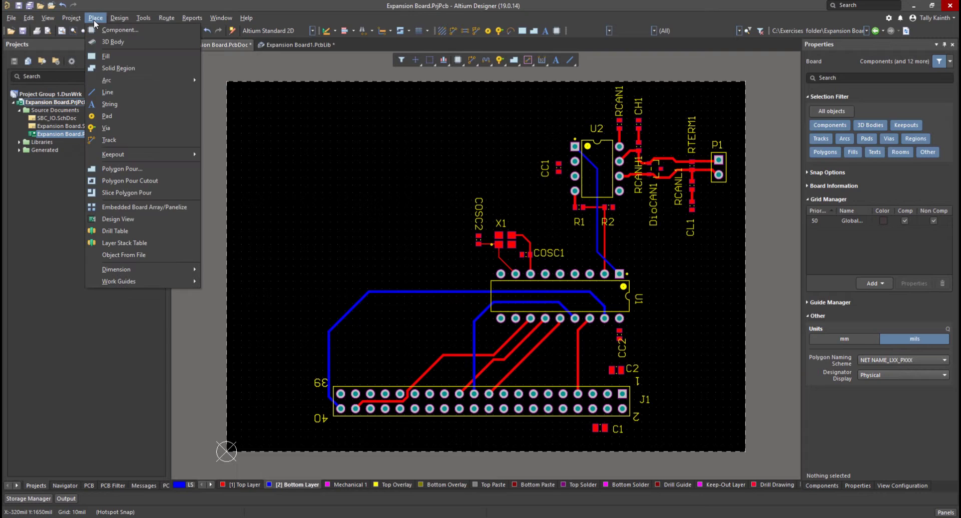
click(120, 169)
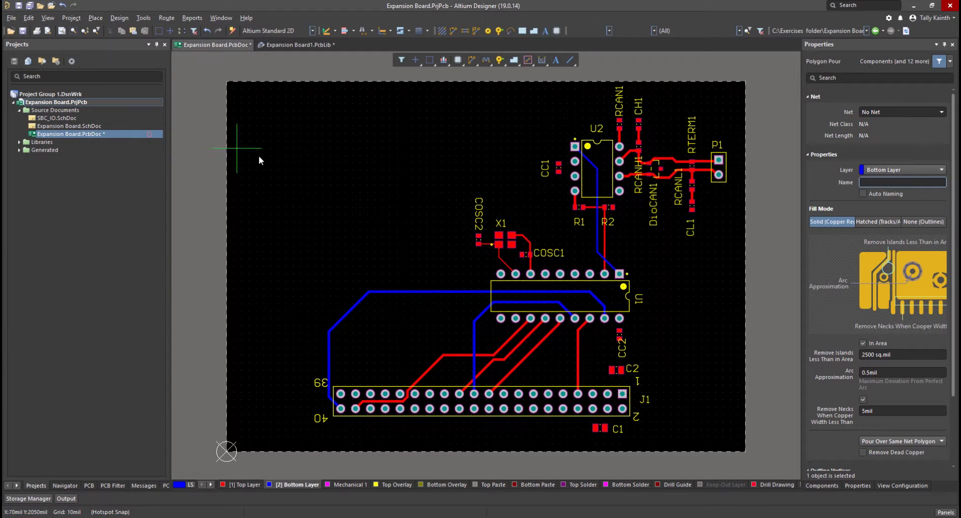
key(Tab)
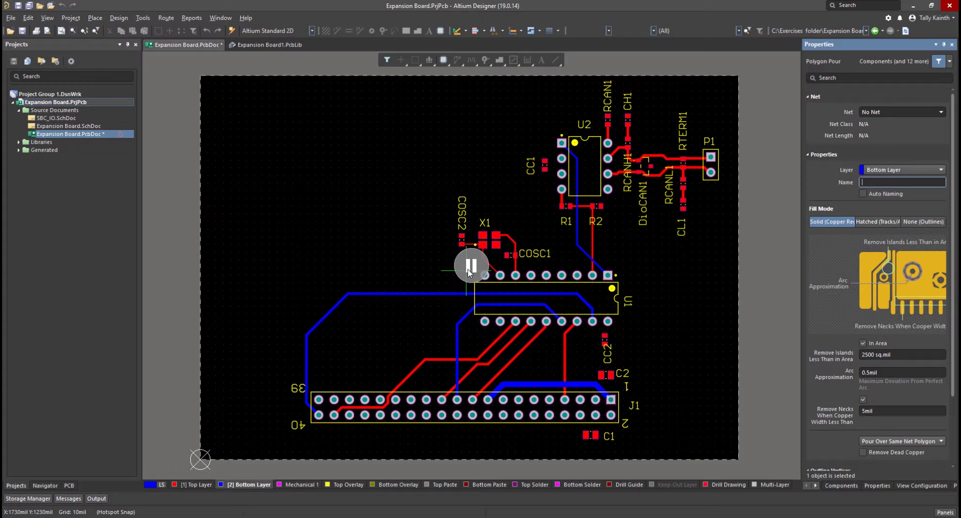
Step: Assign the pour to net GND and select its Name field
click(913, 114)
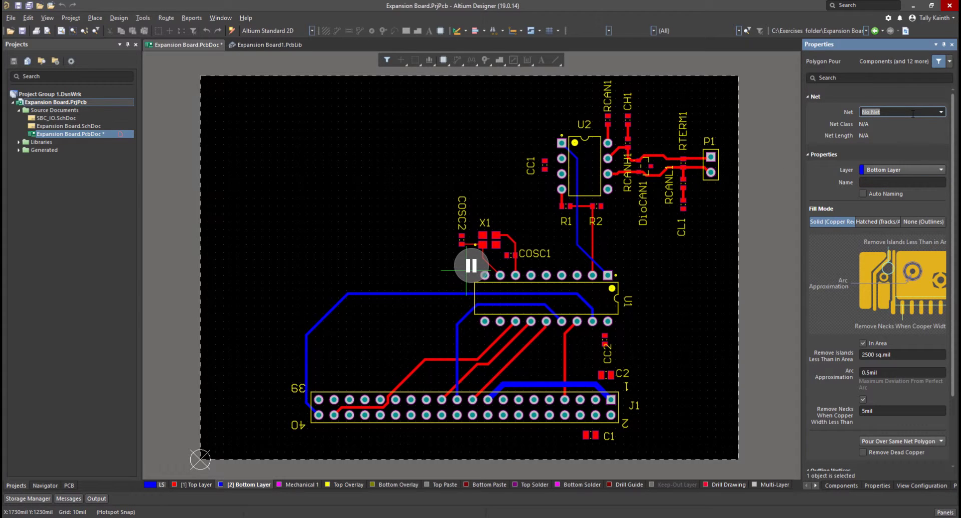
text(GND)
key(Return)
click(899, 181)
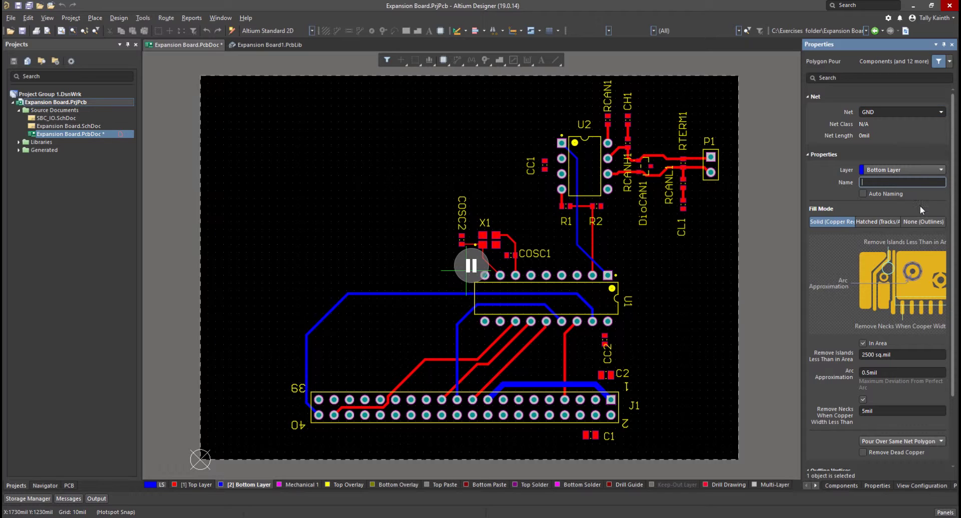
Step: Name the pour 'Bottom Ground', outline it around the board's four corners, and finish the pour
text(Bottom Ground)
click(470, 265)
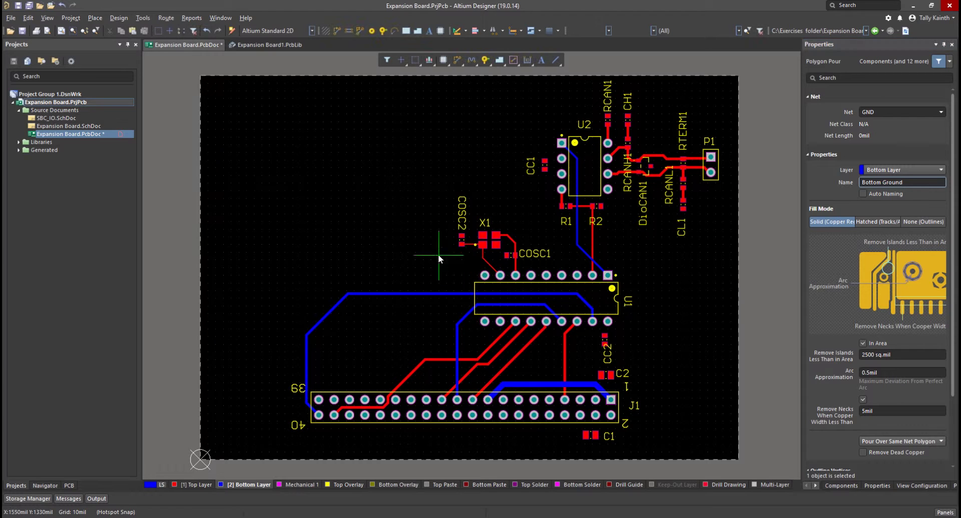
click(201, 76)
click(743, 95)
click(719, 450)
click(202, 450)
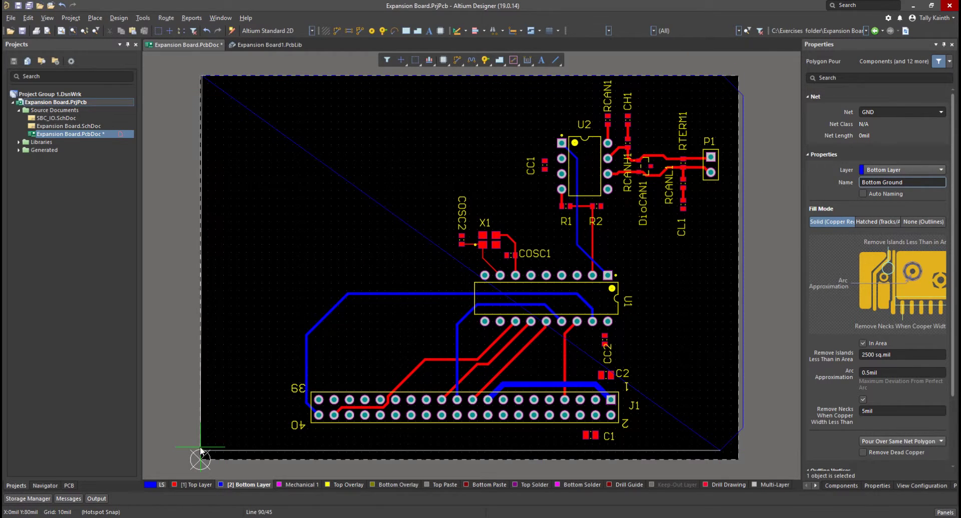
right_click(278, 269)
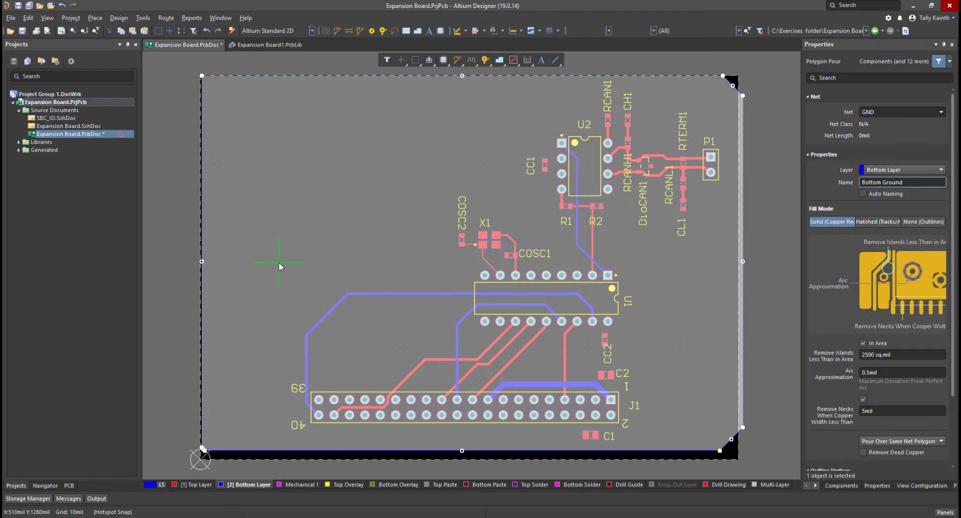
ctrl+scroll(230, 445, up, 5)
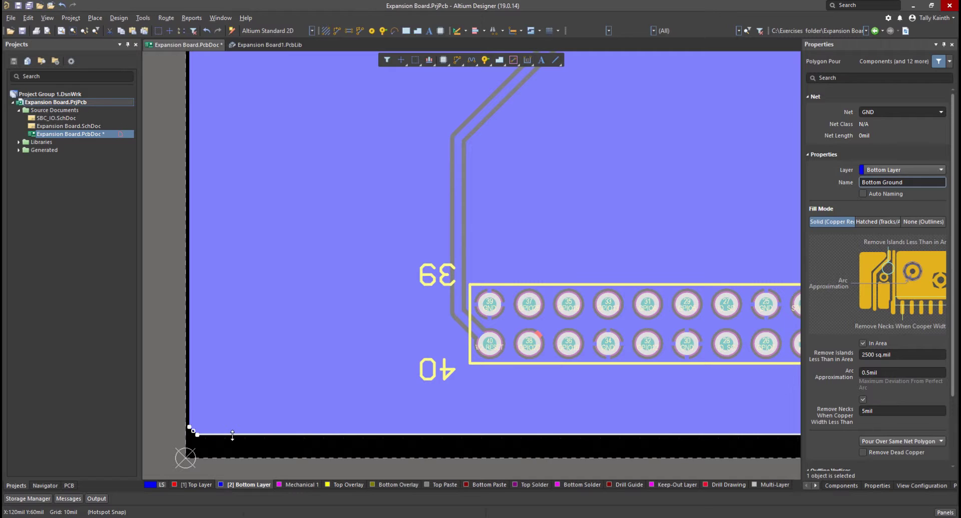
Step: Align the pour's bottom and right edges with the board and square off its bottom-right corner
drag(232, 436, 229, 422)
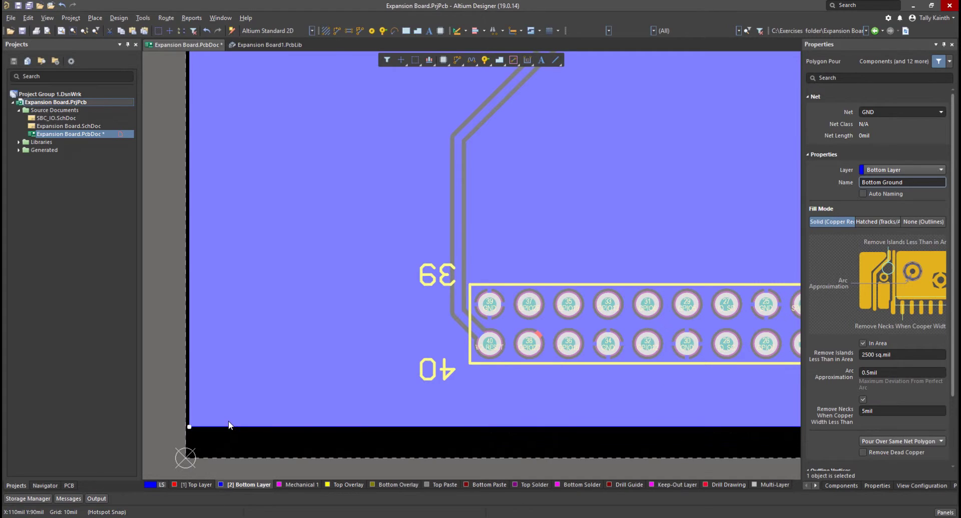
ctrl+scroll(228, 422, down, 1)
ctrl+scroll(227, 423, down, 3)
ctrl+scroll(698, 387, up, 3)
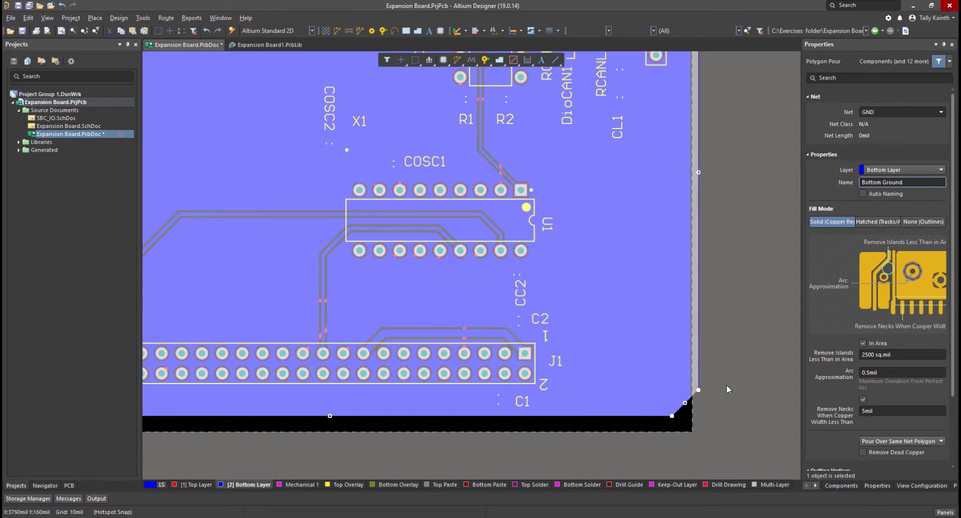
drag(680, 414, 703, 434)
drag(628, 429, 642, 455)
drag(705, 441, 699, 439)
Step: Square off the pour's top-right chamfered corner and switch back to the Top Layer
ctrl+scroll(699, 438, down, 5)
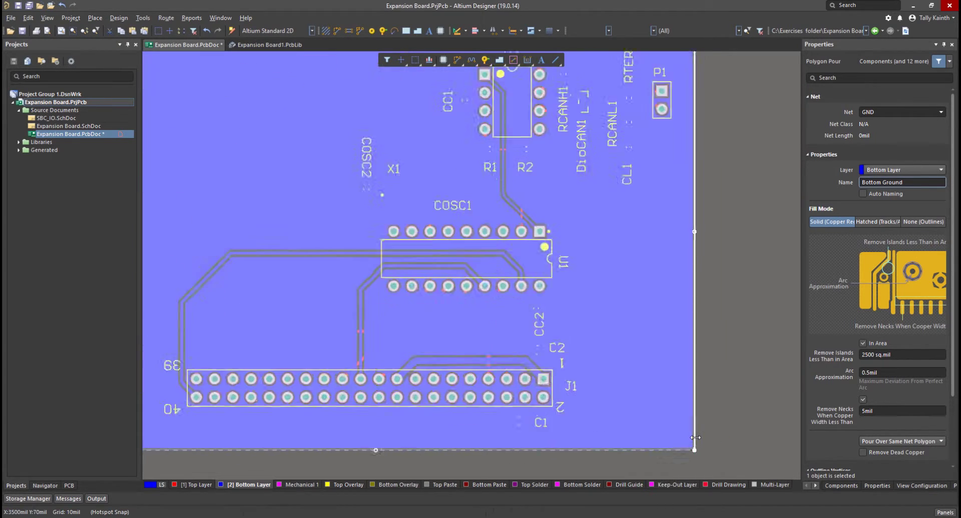
ctrl+scroll(689, 212, up, 6)
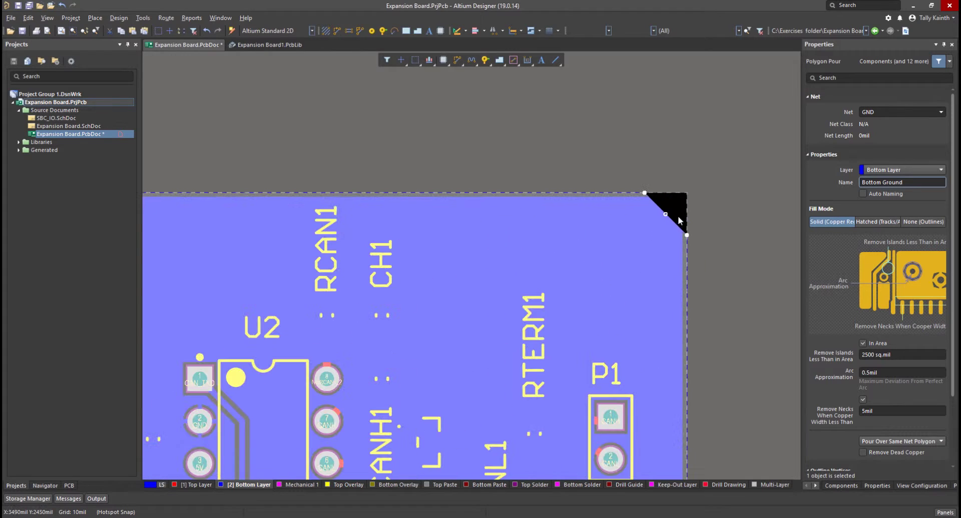
drag(672, 225, 687, 193)
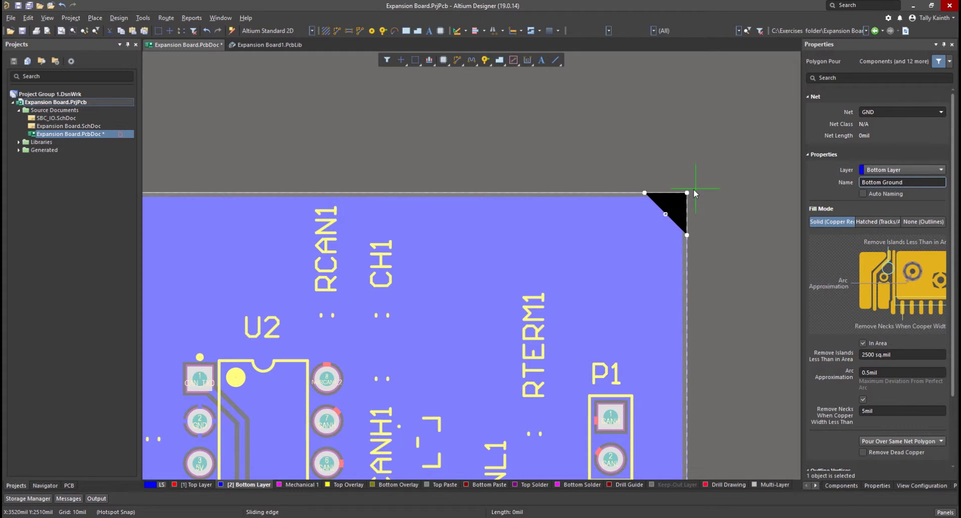
ctrl+scroll(692, 224, down, 2)
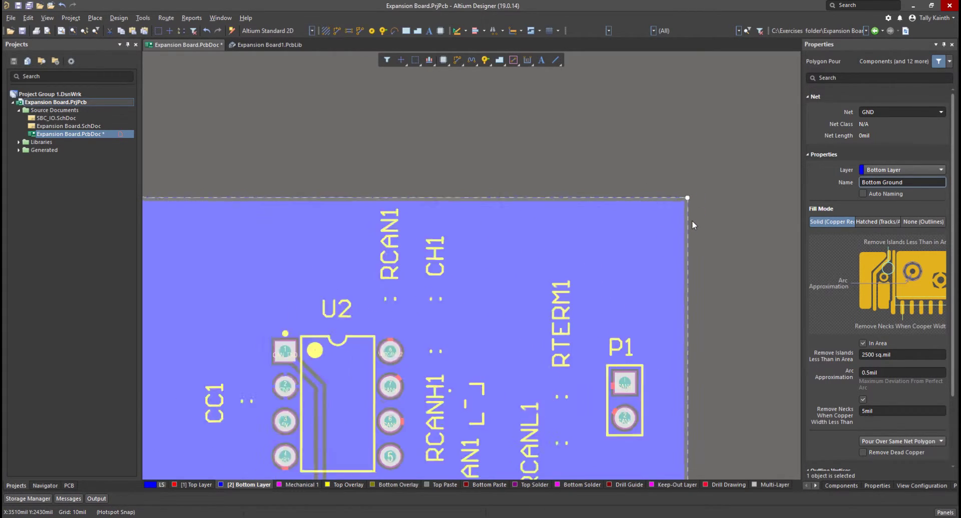
ctrl+scroll(505, 282, up, 3)
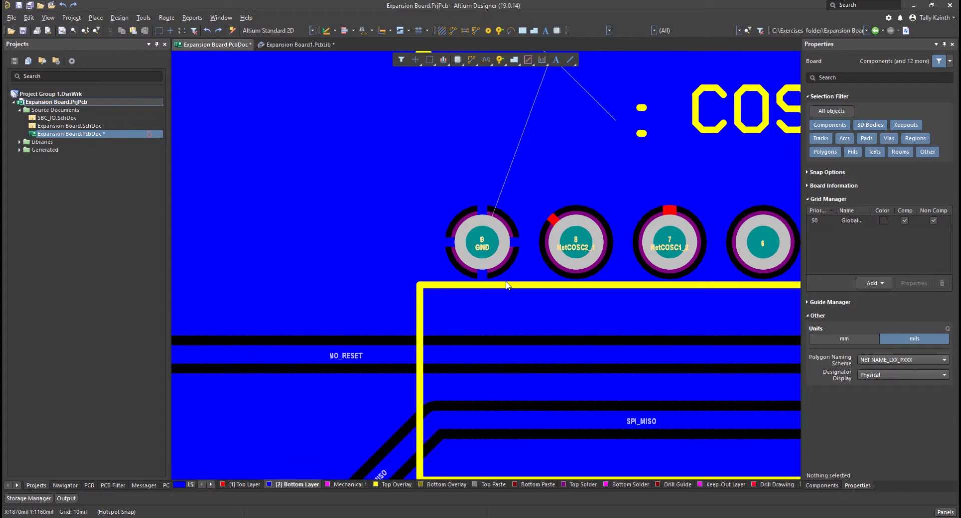
ctrl+scroll(506, 284, down, 3)
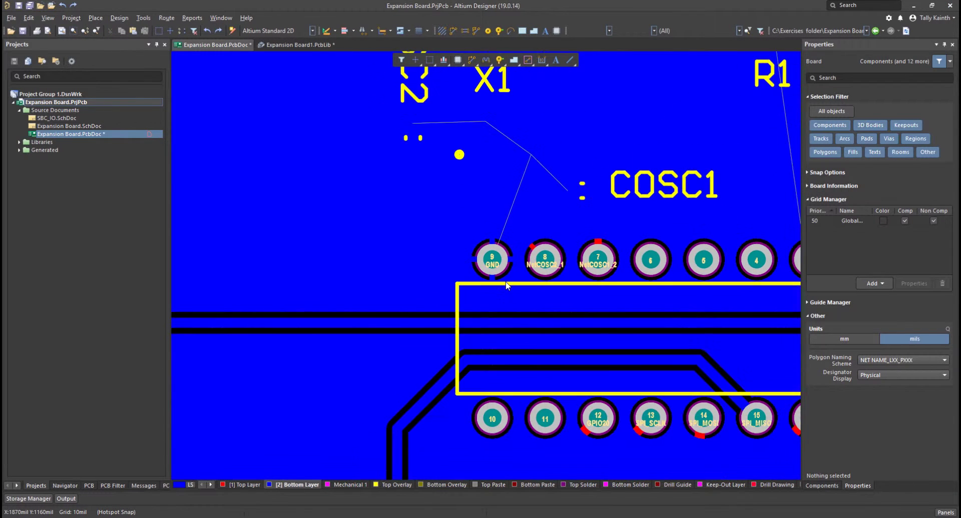
key(KP_Multiply)
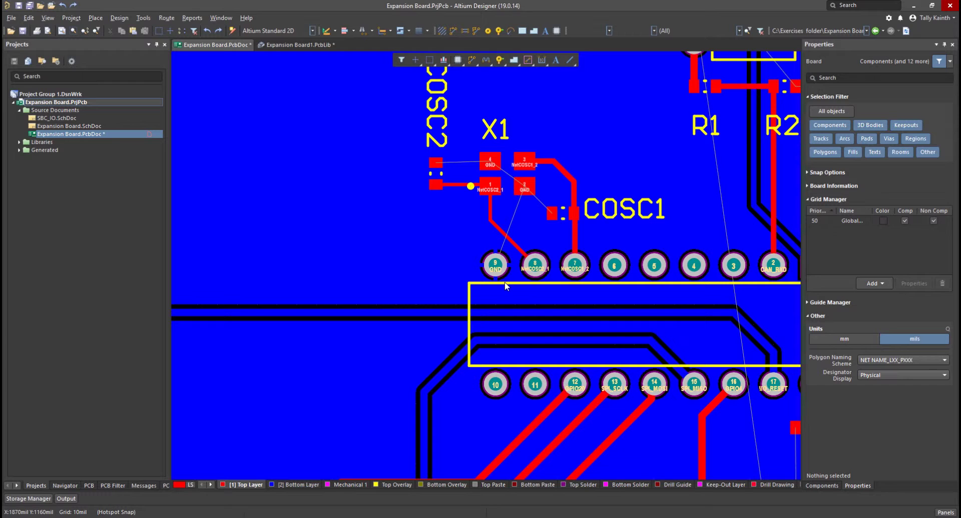
ctrl+scroll(505, 286, down, 1)
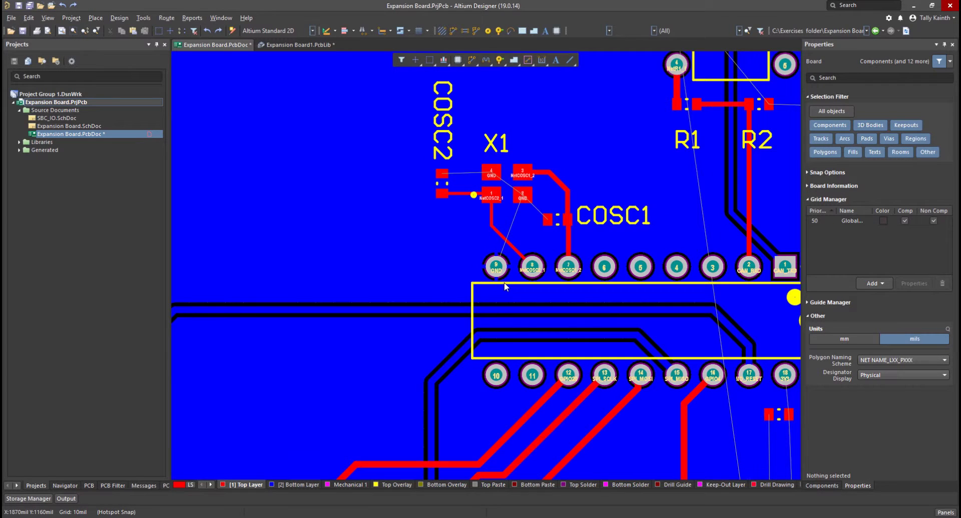
Step: Route X1's GND pads 4, 2 and 1 with short tracks dropping through a via
click(475, 58)
ctrl+scroll(472, 130, up, 3)
click(500, 197)
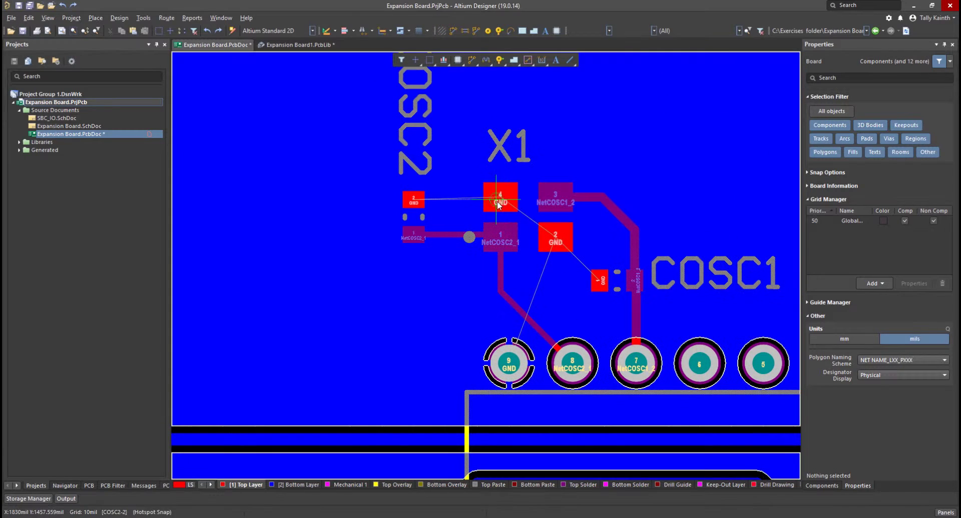
click(502, 198)
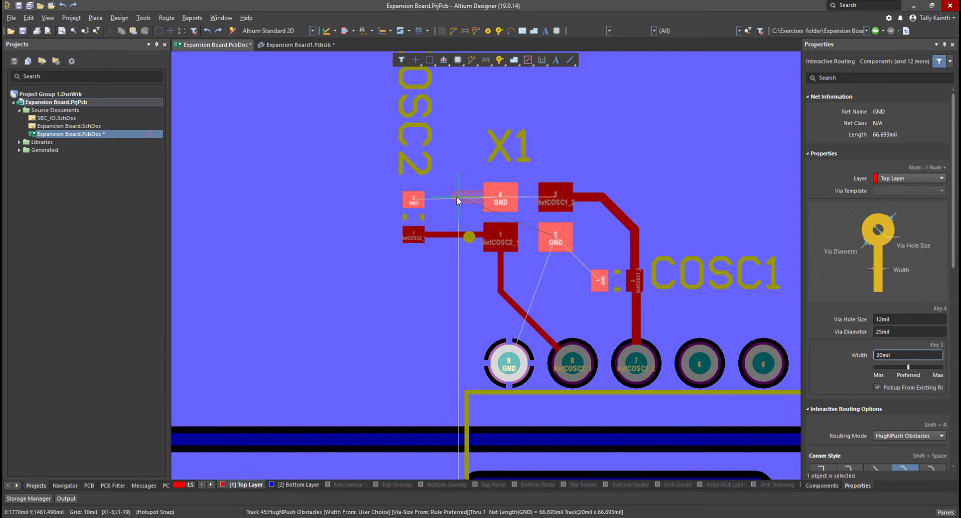
key(2)
click(416, 202)
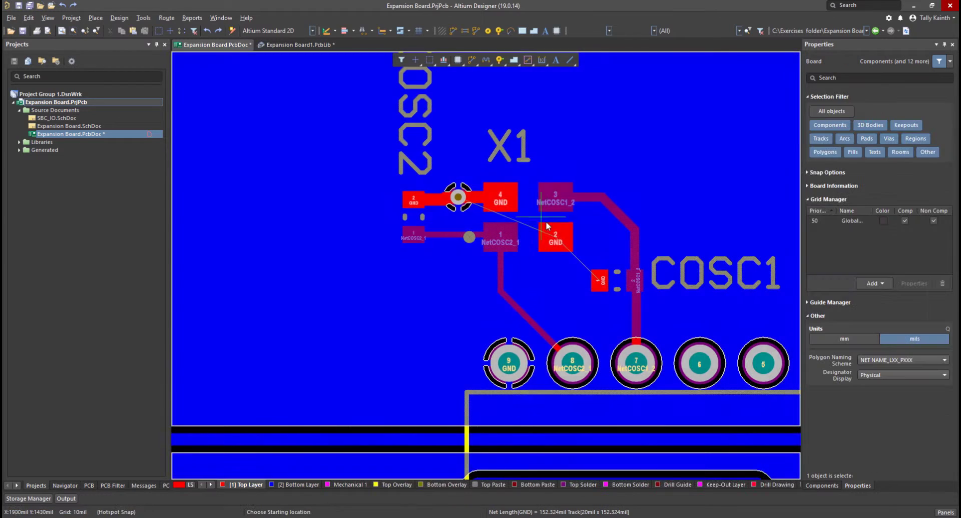
click(558, 241)
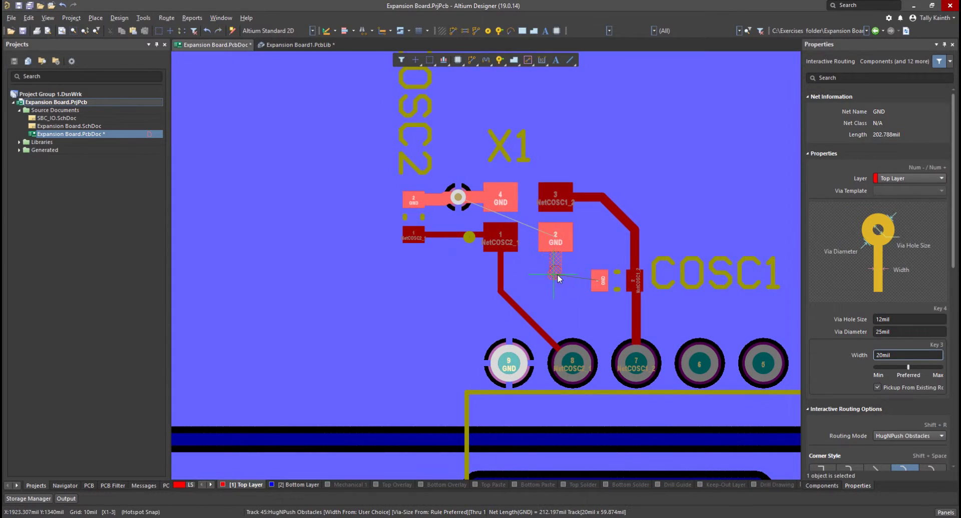
click(598, 285)
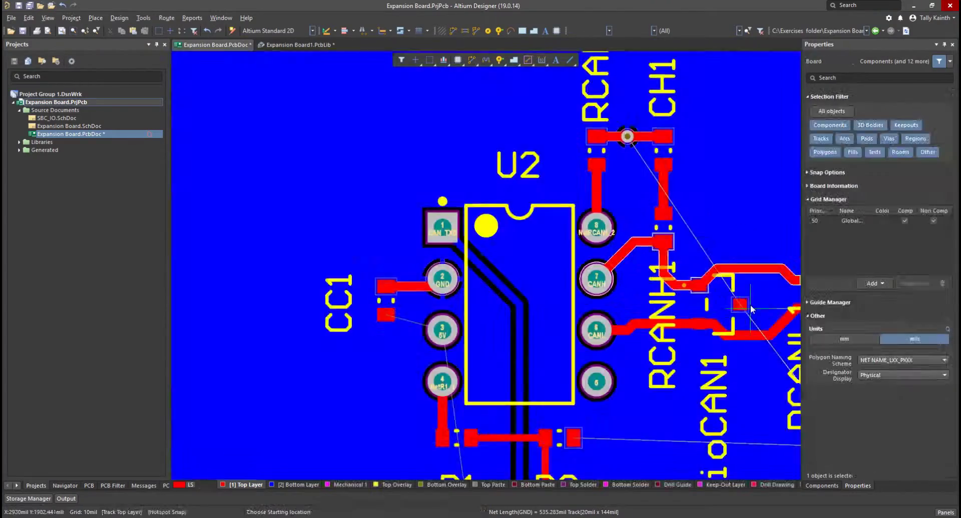
Step: Route the GND pads near CC1 and CC2 to ground vias
click(746, 304)
click(761, 306)
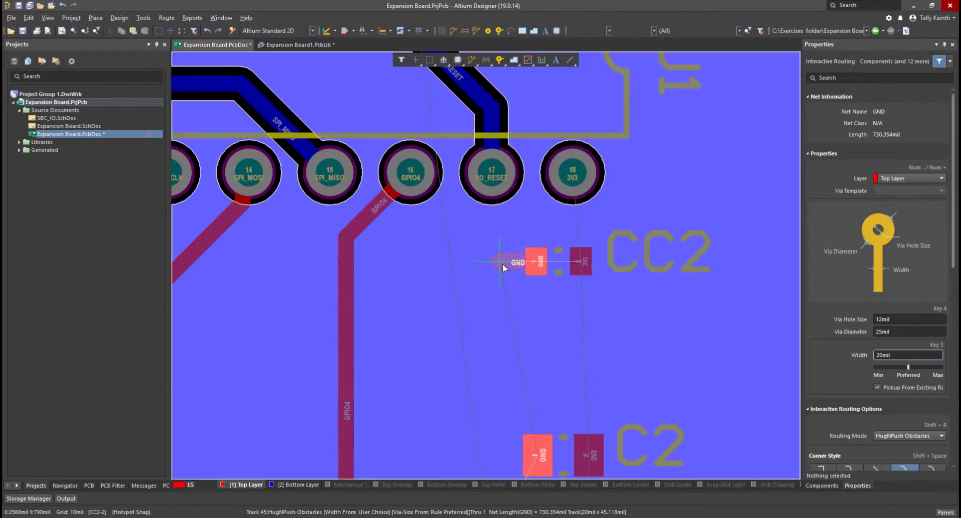
click(502, 263)
ctrl+scroll(502, 263, down, 6)
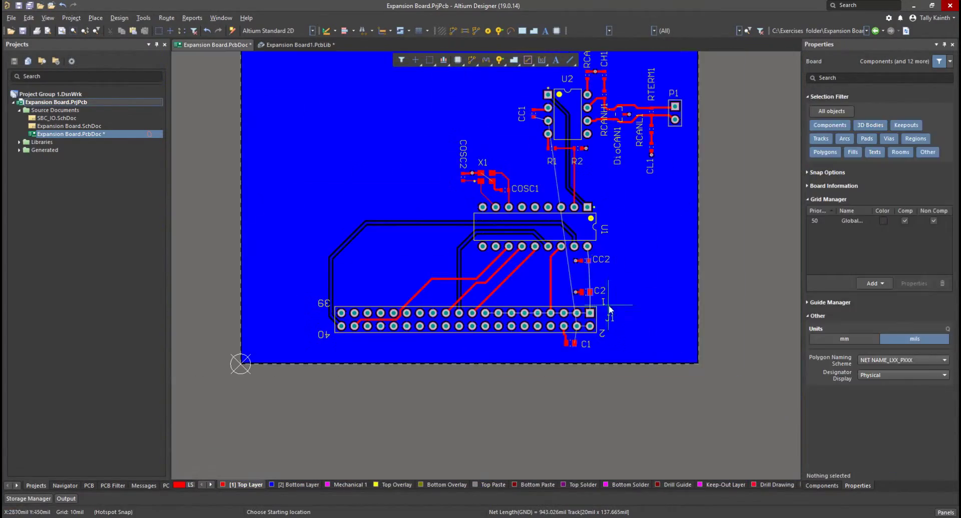
ctrl+scroll(596, 336, up, 3)
Step: Start routing from J1 pad 2 with 40mil track width and 15mil hole, 35mil diameter vias
click(588, 324)
ctrl+scroll(588, 324, up, 3)
key(Tab)
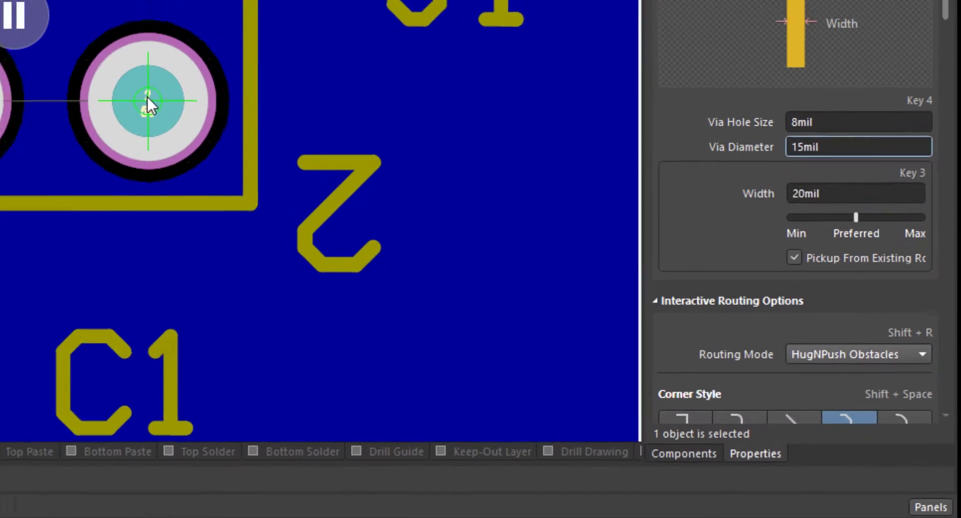
text(40)
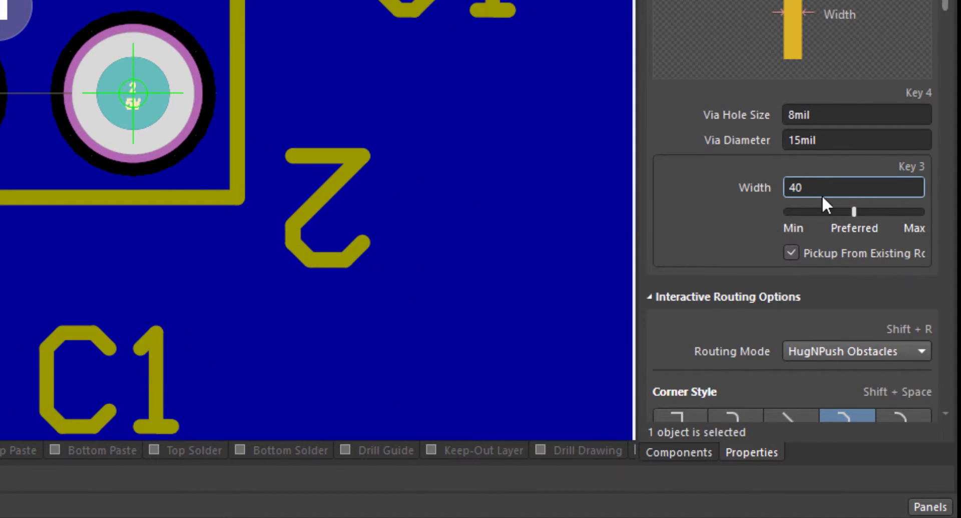
click(908, 118)
text(15)
key(Tab)
text(35)
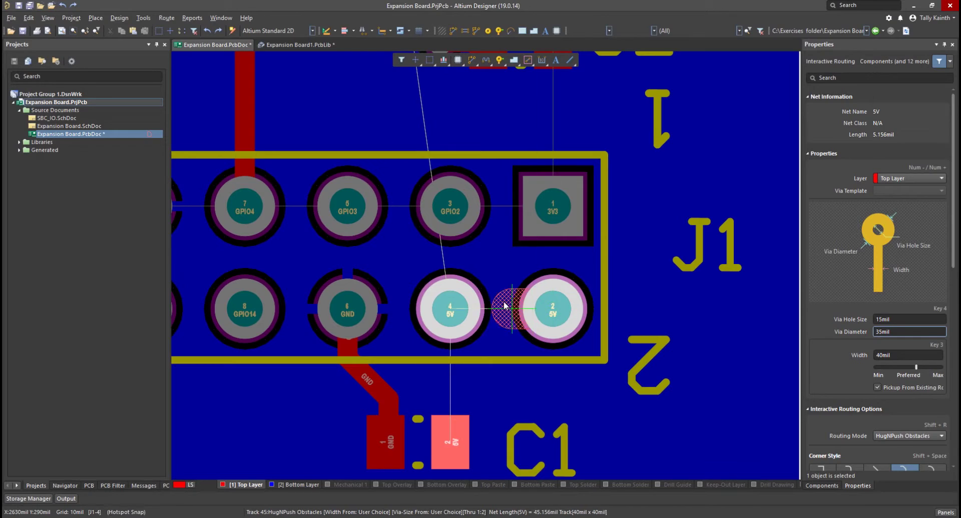
Step: Route 5V from C1 pad 2 to J1 pad 4 and 3V3 from J1 pad 1 to U1 pin 18
click(450, 309)
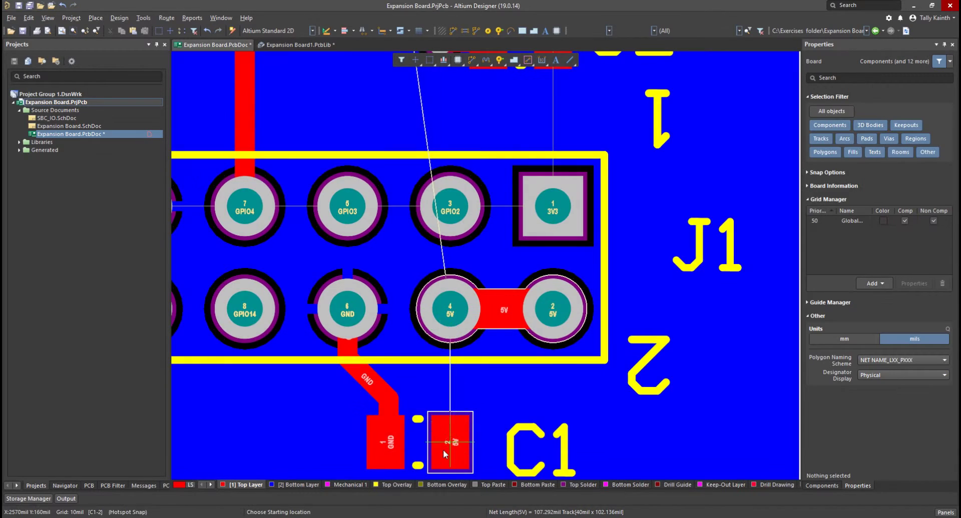
click(443, 449)
click(450, 325)
ctrl+scroll(556, 316, down, 3)
scroll(594, 97, up, 2)
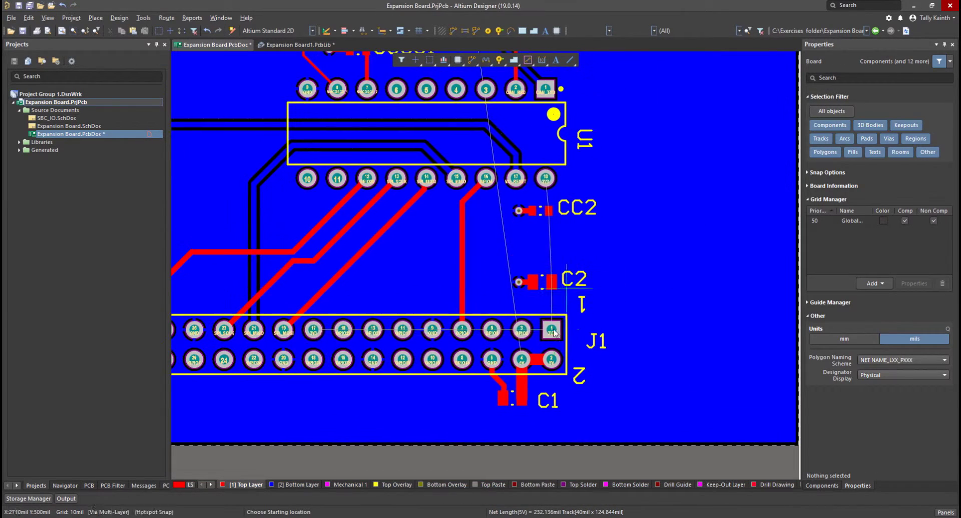
click(551, 330)
click(548, 196)
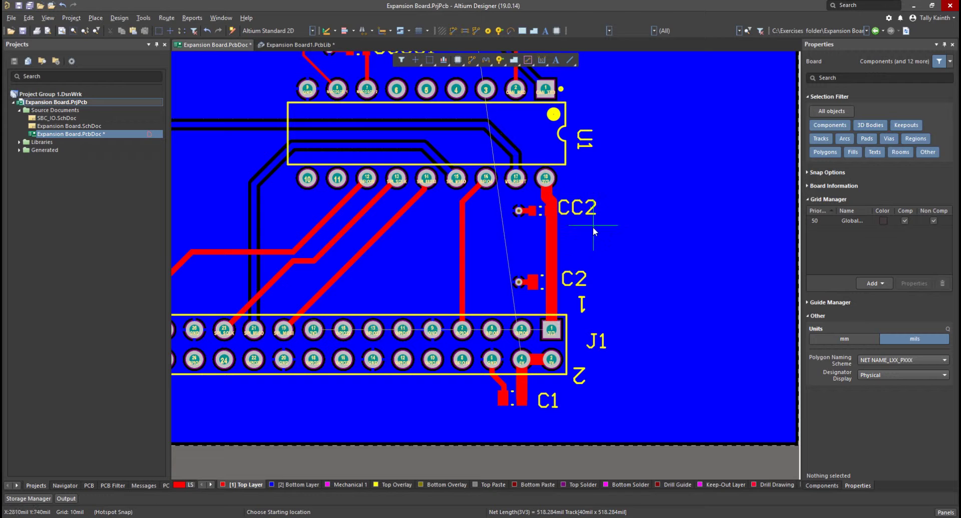
Step: Route 5V from J1 pad 2 through vias on both layers to U2 pin 3
click(552, 353)
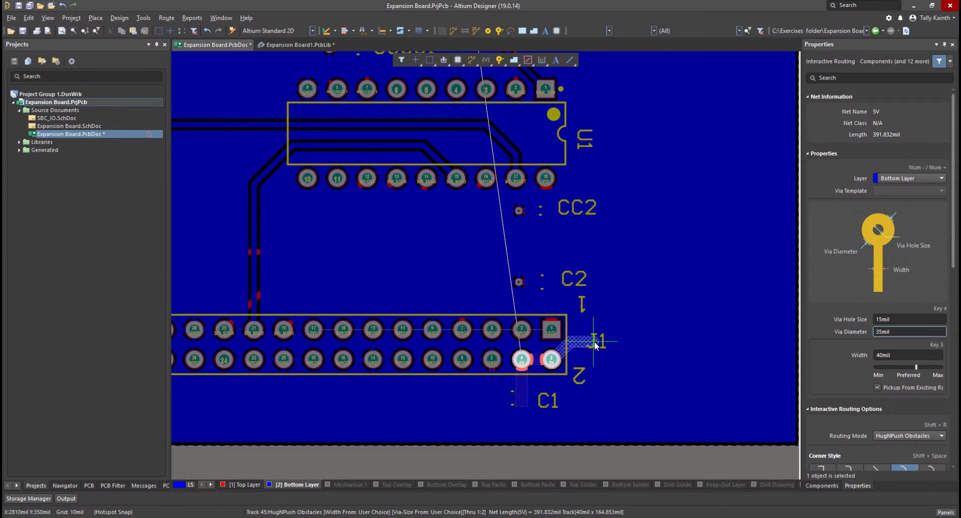
key(KP_Multiply)
scroll(549, 160, up, 3)
scroll(549, 160, up, 3)
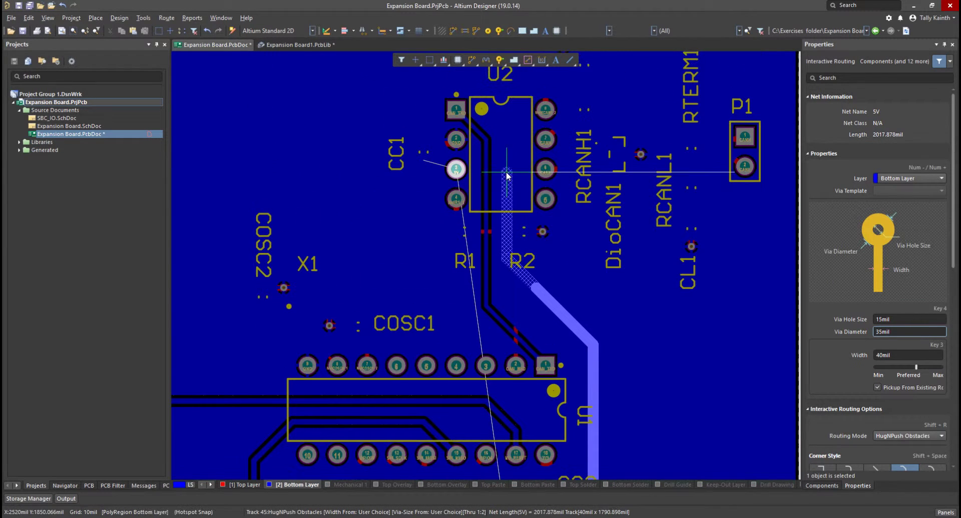
key(KP_Multiply)
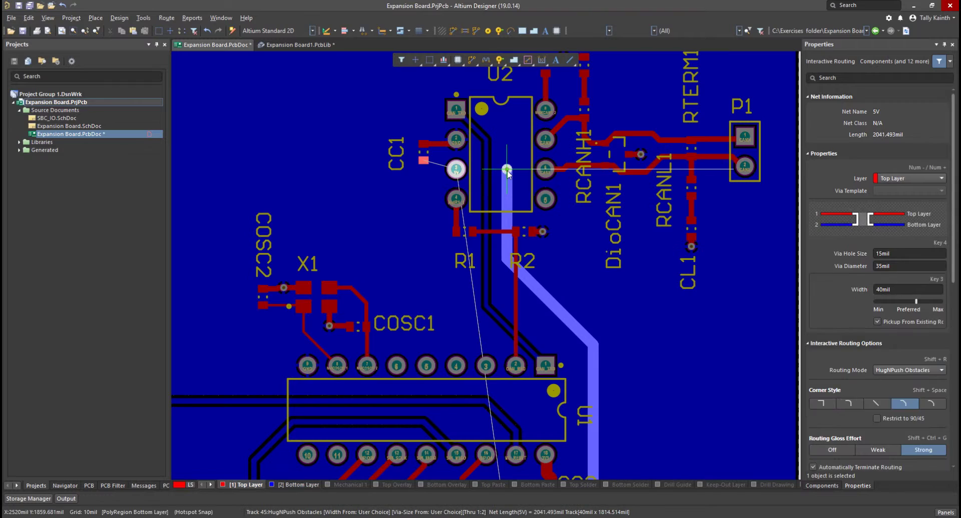
click(455, 170)
Step: Commit the 5V track at U2 pin 3 and end the route
click(455, 170)
ctrl+scroll(592, 296, down, 2)
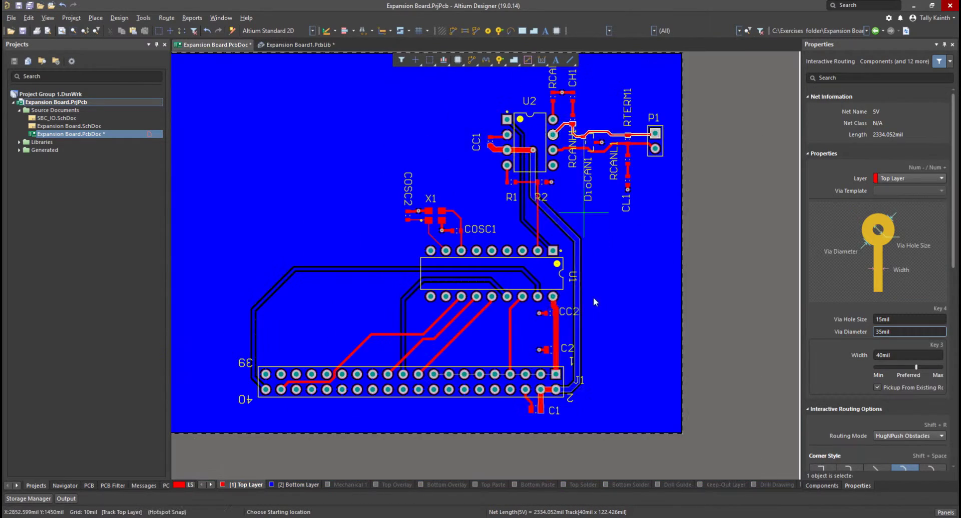
key(Escape)
ctrl+scroll(552, 368, up, 2)
Step: On the Bottom Layer, route 3V3 from J1 pin 1 to J1 pin 17, then return to Top Layer
key(KP_Multiply)
click(591, 404)
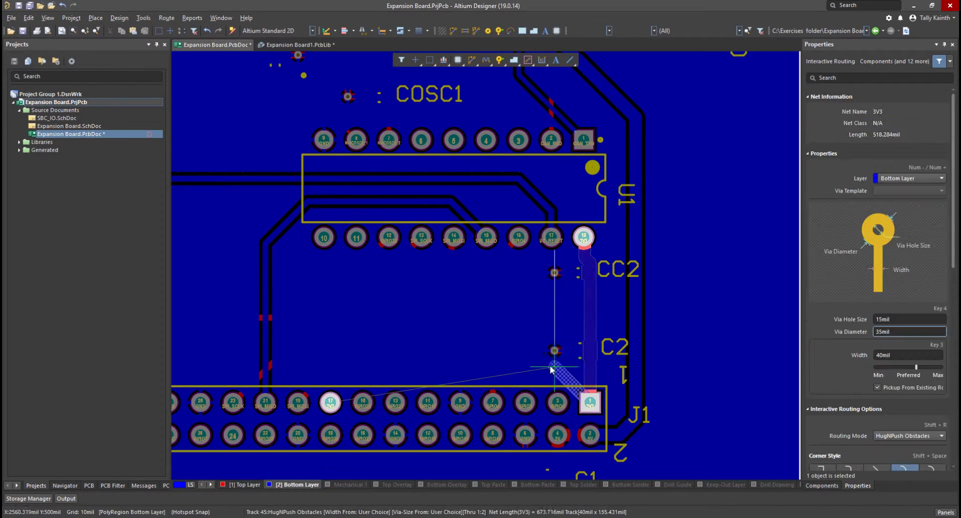
click(330, 404)
key(Escape)
ctrl+scroll(330, 404, down, 3)
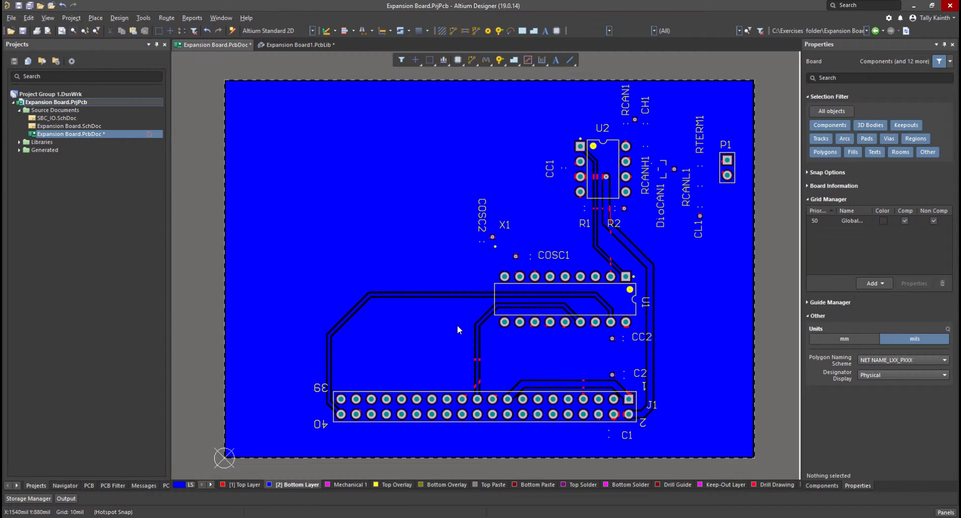
key(KP_Multiply)
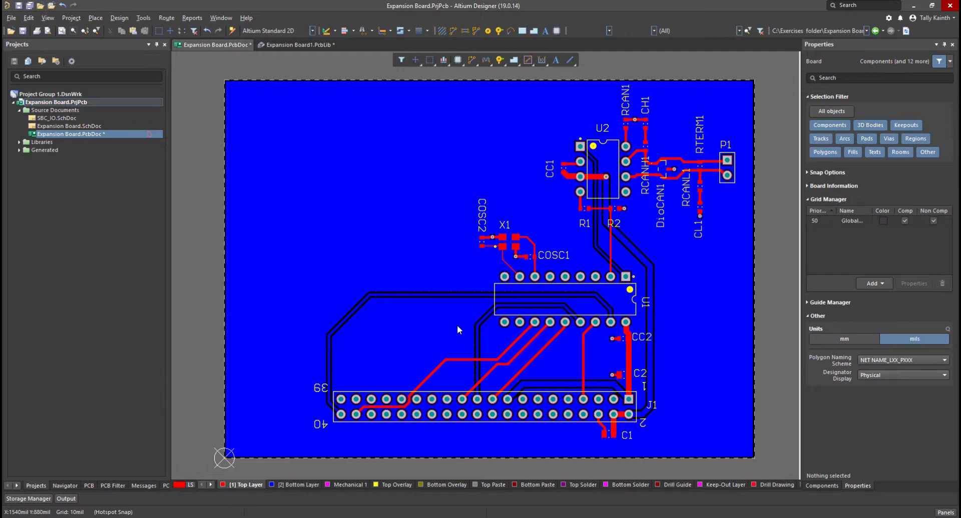
ctrl+scroll(458, 325, up, 1)
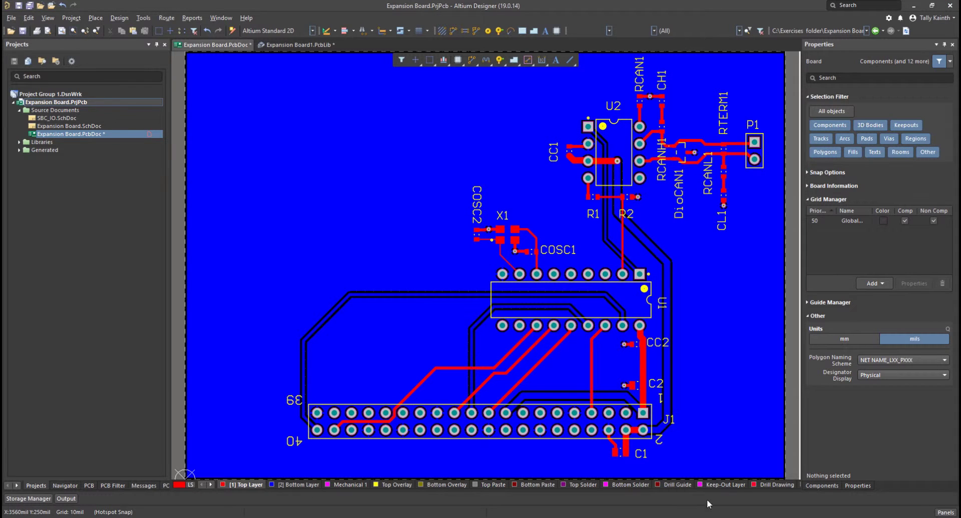
Step: In View Configuration's View Options, hide Polygons to inspect bottom tracks, then show them again
click(946, 513)
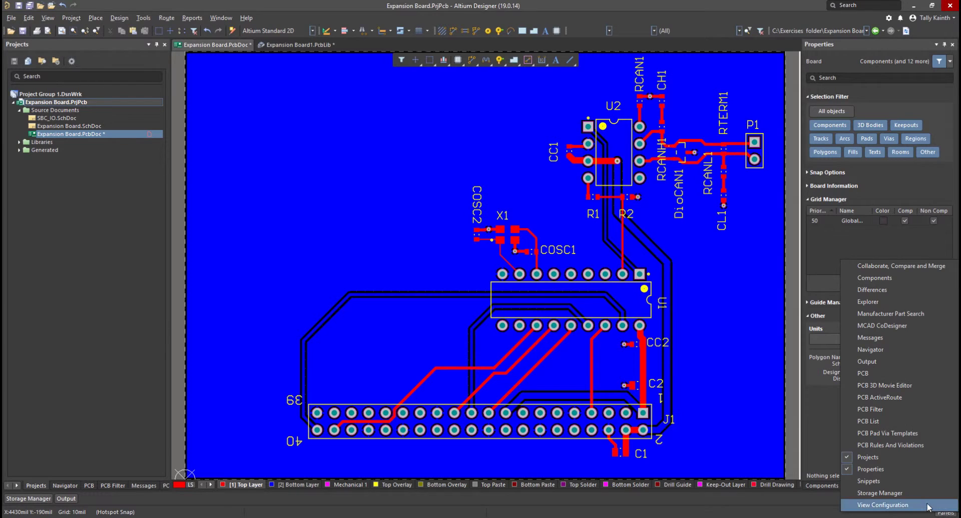
click(882, 504)
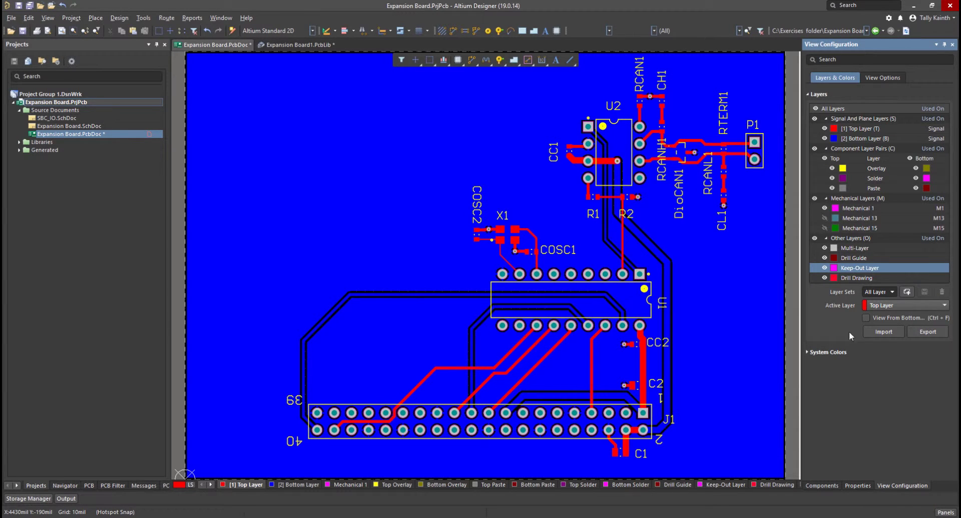
click(889, 77)
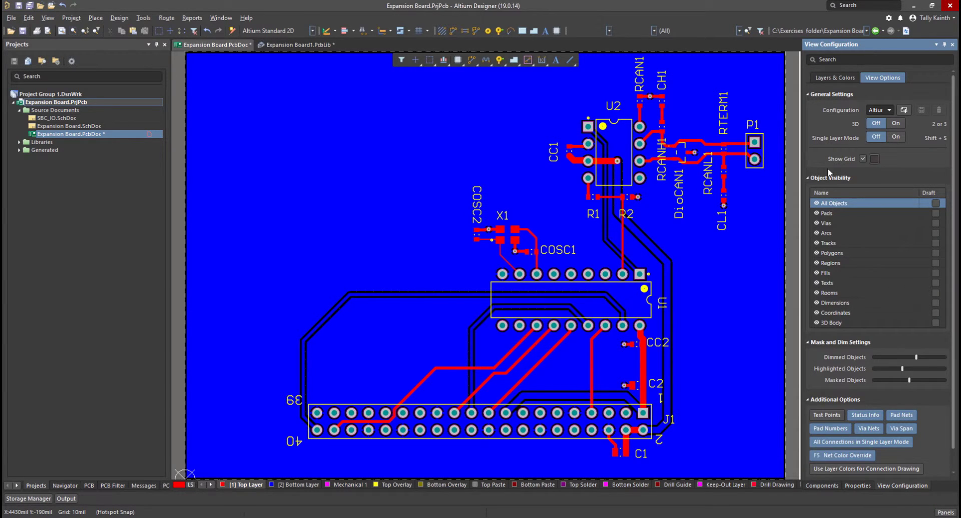
click(807, 179)
click(807, 178)
click(816, 254)
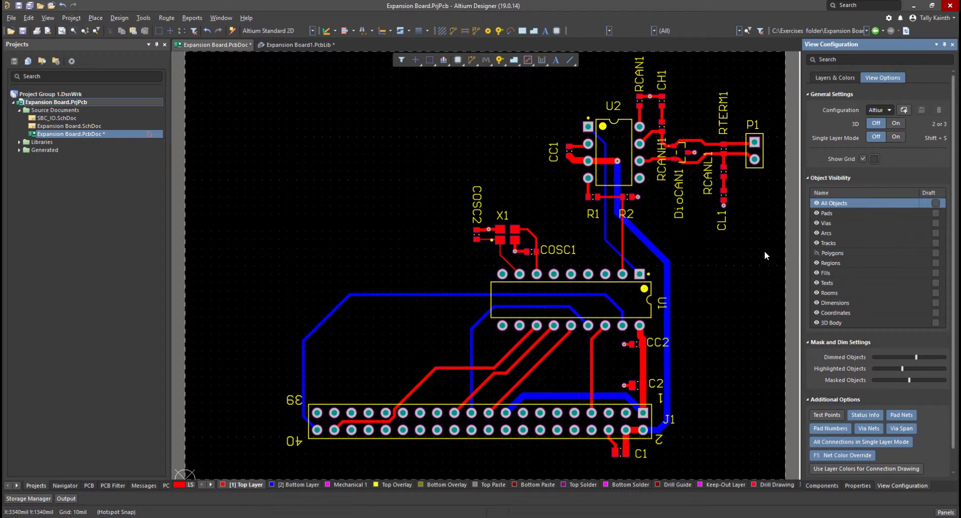
click(817, 253)
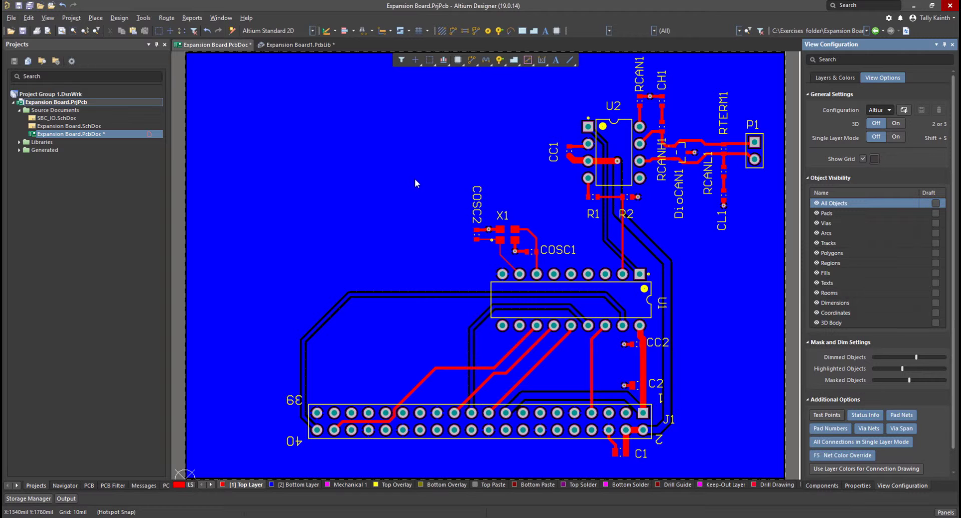
Step: Start placing a text string, pause to edit its properties, and open its Layer choices
click(556, 60)
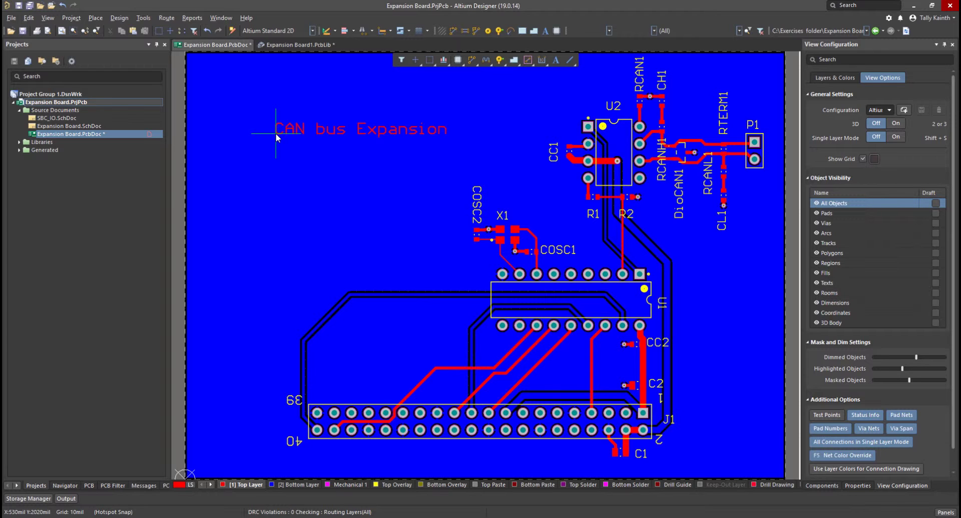
key(Tab)
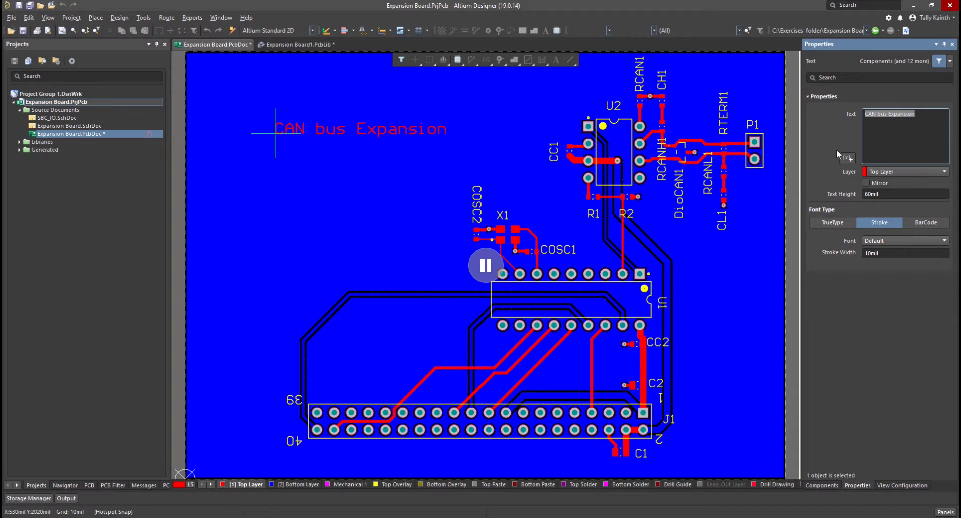
click(932, 172)
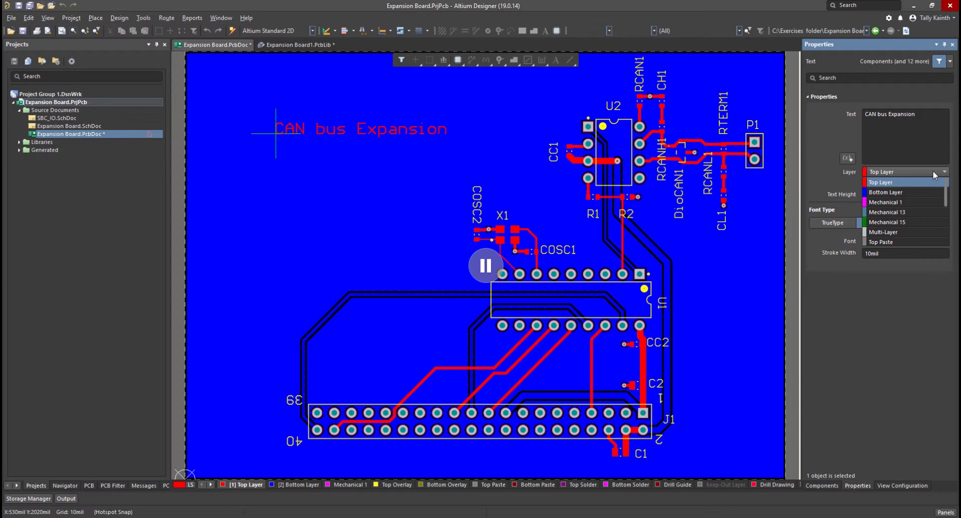